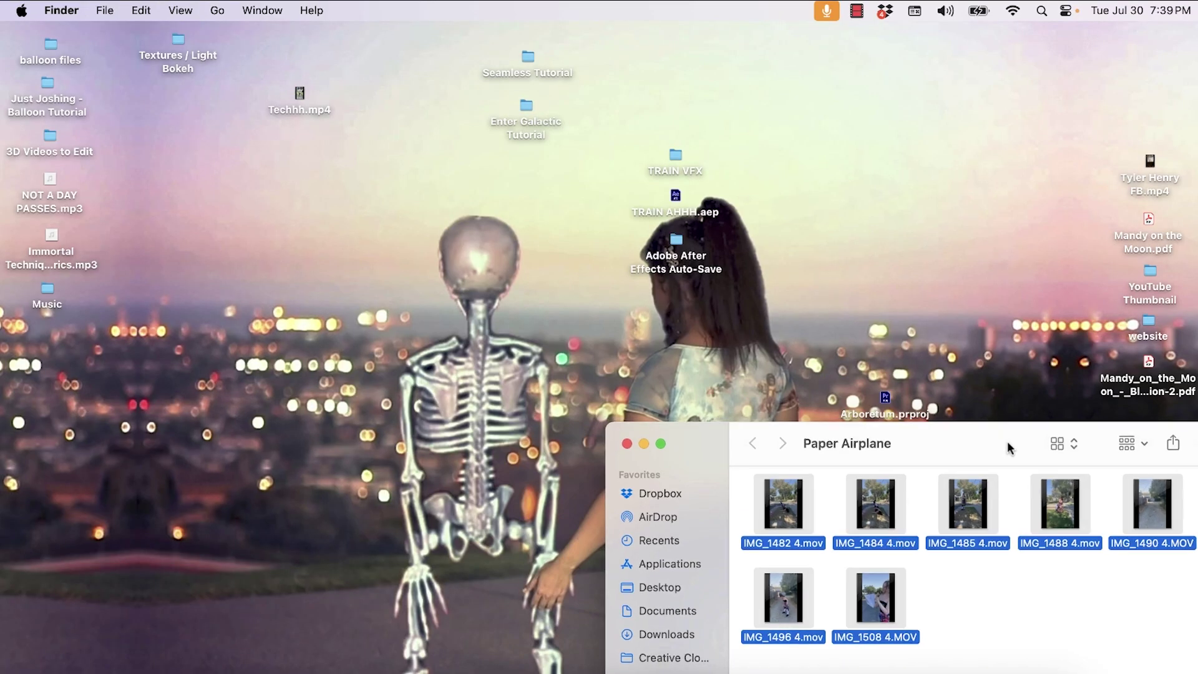
Add the selected Paper Airplane clips from Finder to the Sequence 68 timeline.
left_click(773, 668)
key("super+Tab")
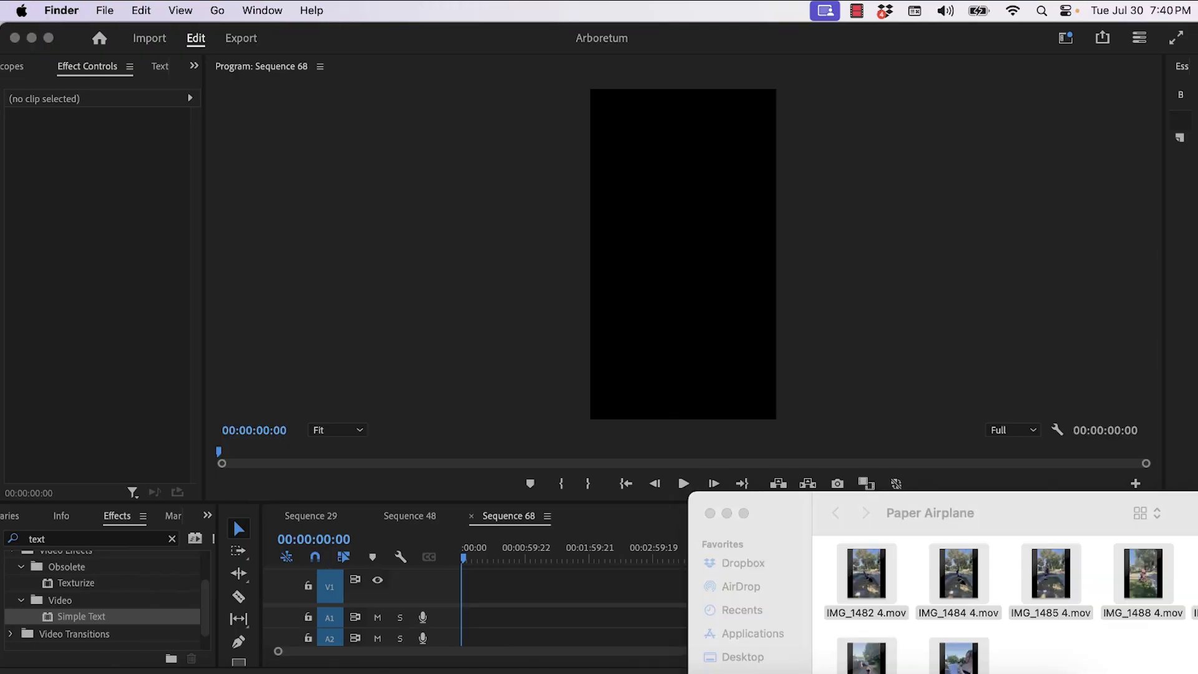
left_click_drag(963, 573, 479, 590)
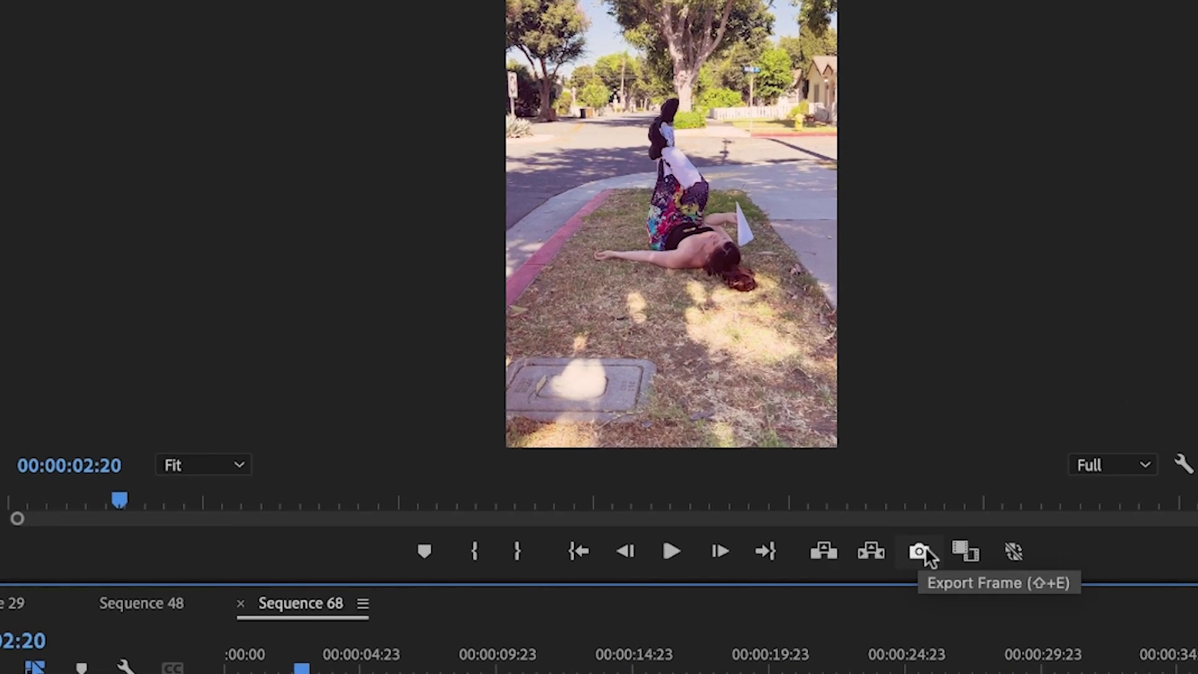
Export the current frame as a JPEG still named '1 field'.
left_click(918, 554)
type("1 fiel")
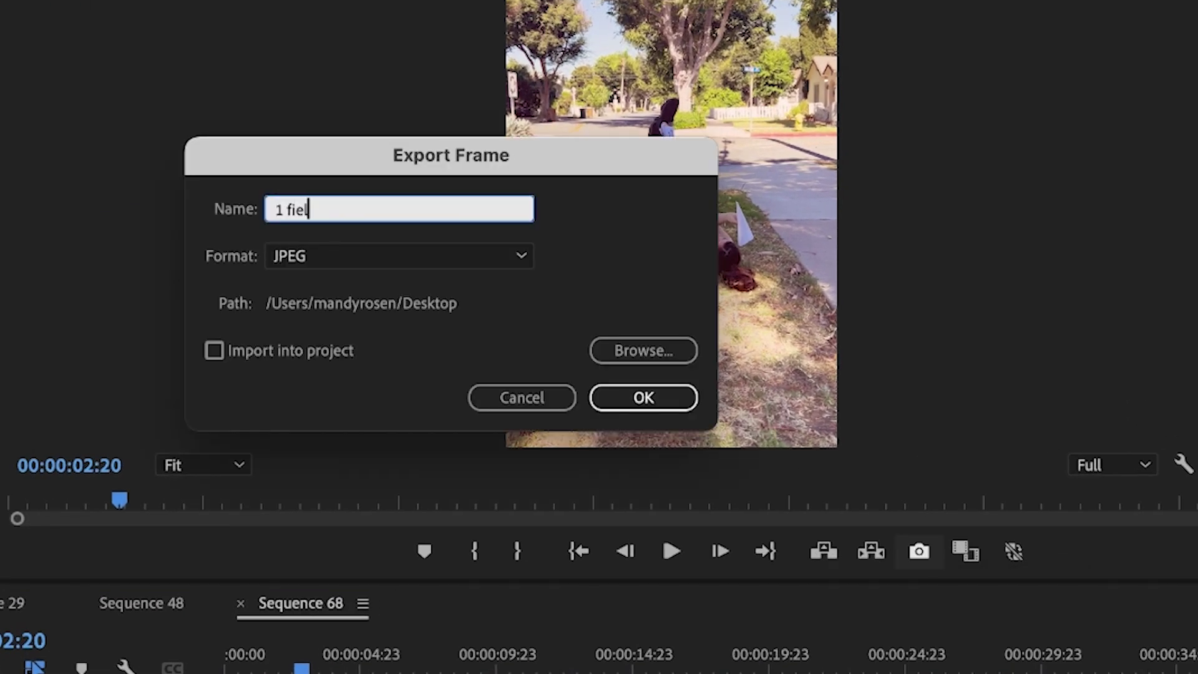
type("d")
key("Return")
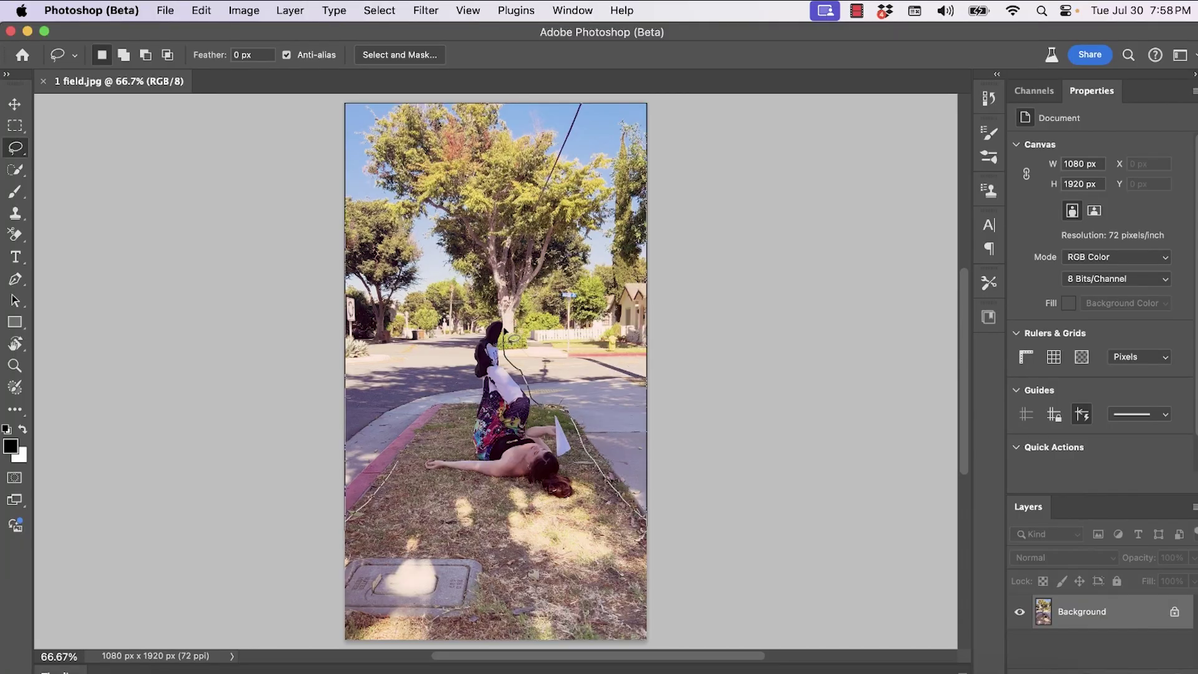
Lasso the street around the woman and generate a 'meadow with hills' background.
left_click_drag(416, 450, 417, 454)
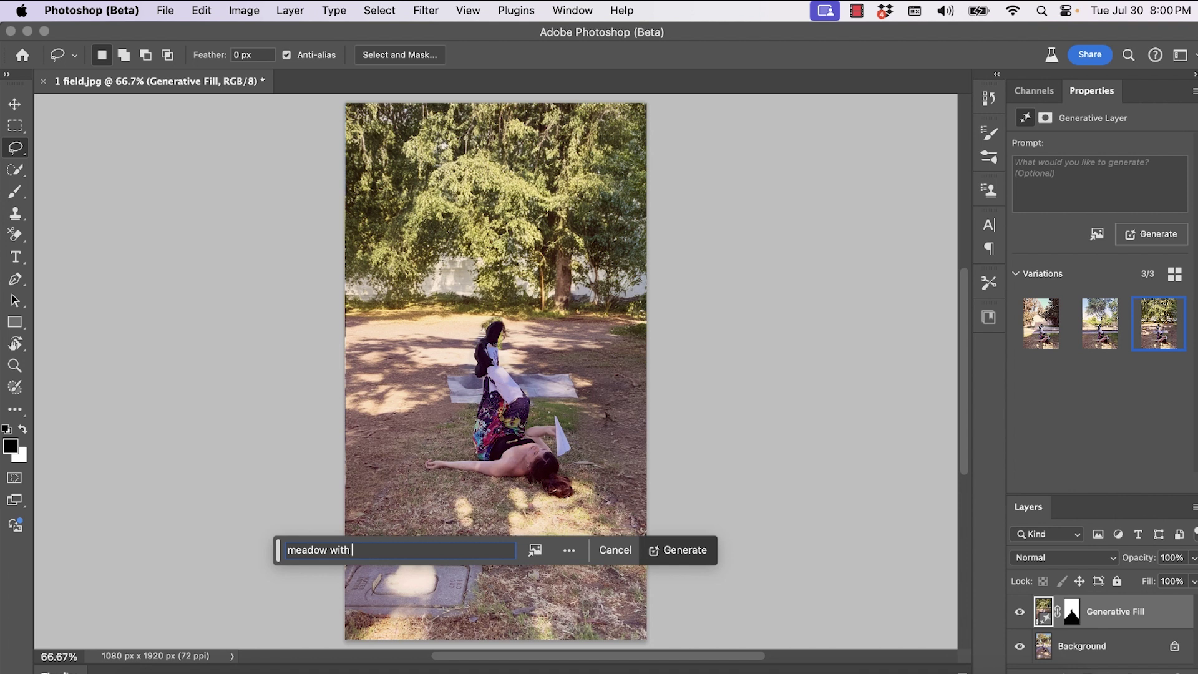
type("s")
key("Return")
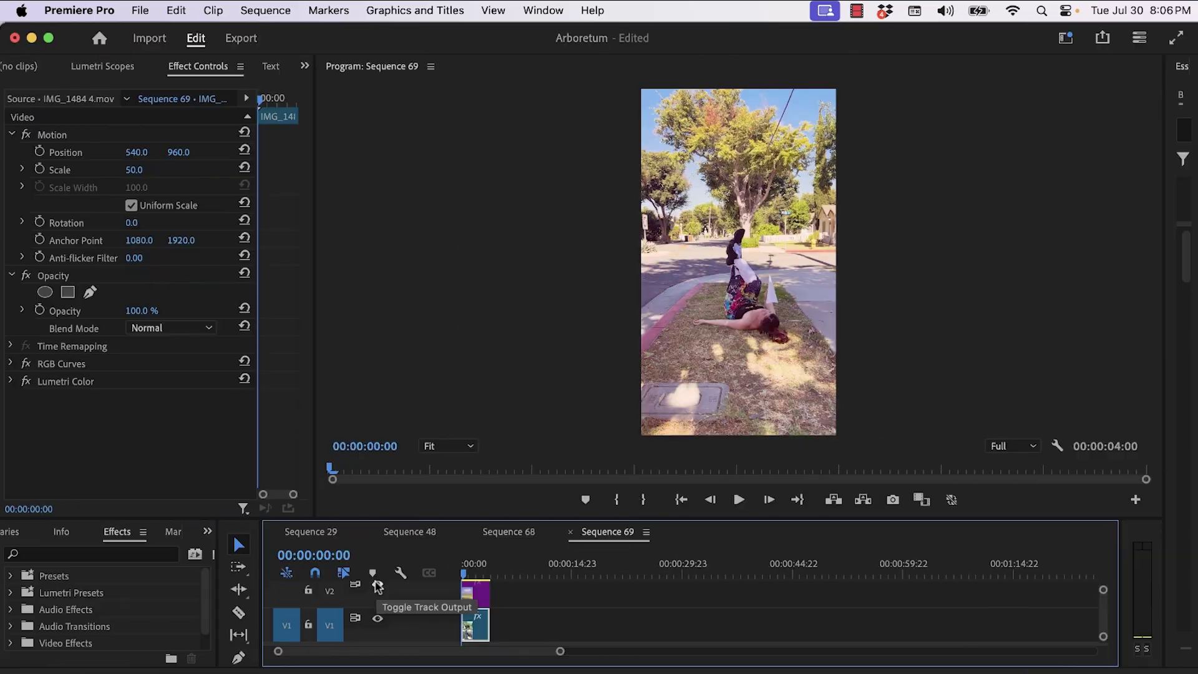
Toggle the field image's visibility to compare it with the original street clip.
left_click(377, 586)
left_click(378, 586)
left_click(377, 586)
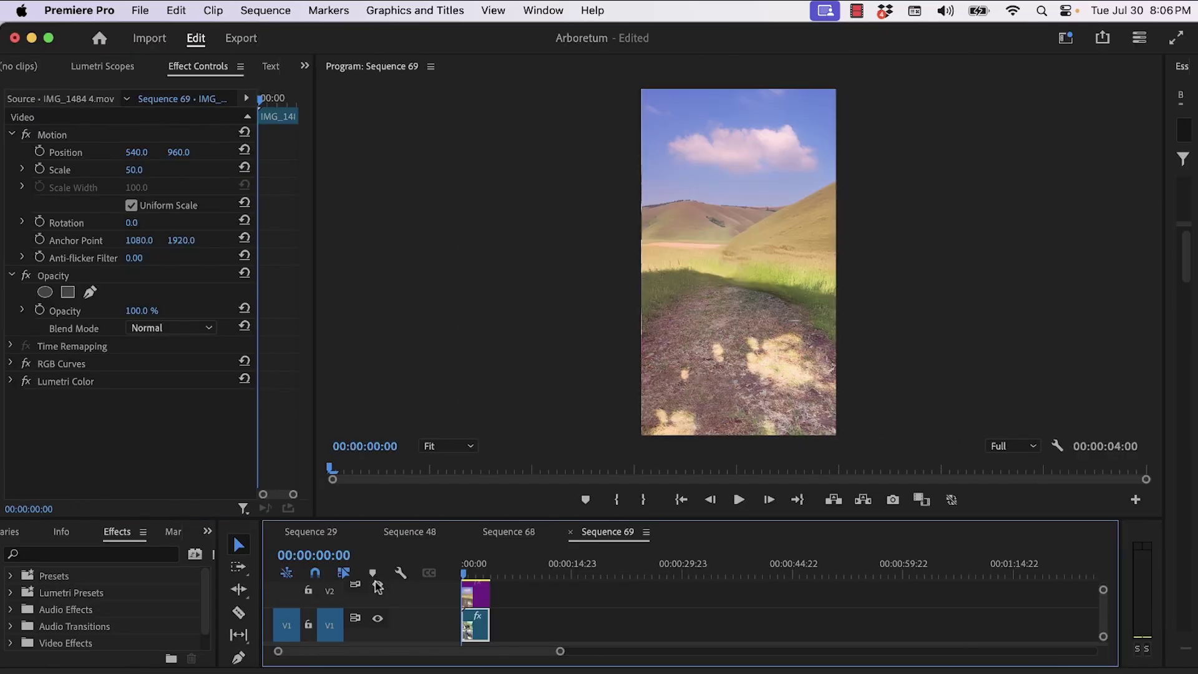
left_click(377, 586)
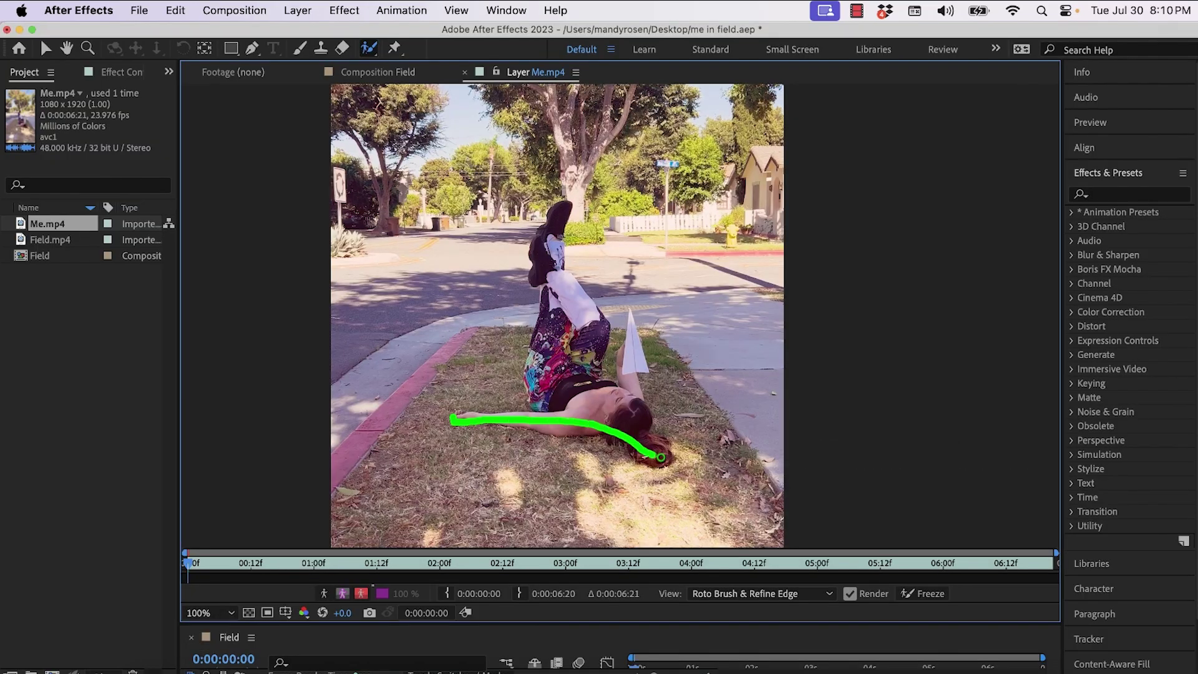
Roto Brush the woman's body and legs, close the mask, and preview her over the field.
left_click_drag(633, 353, 630, 325)
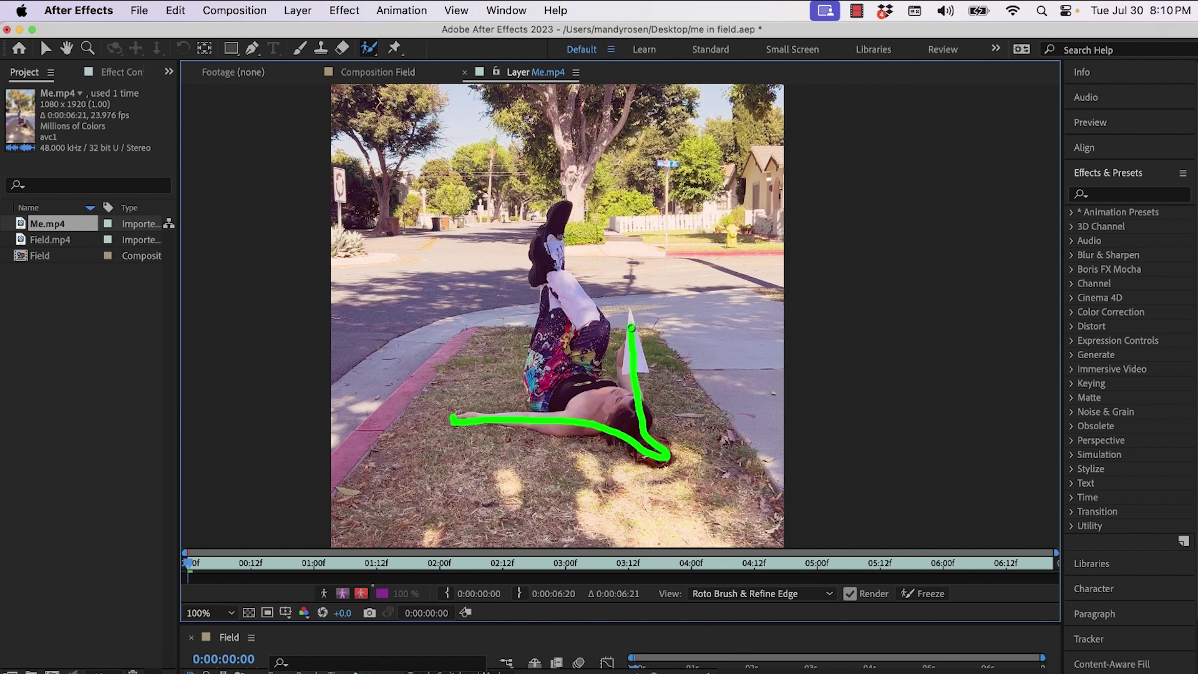
left_click_drag(560, 285, 557, 205)
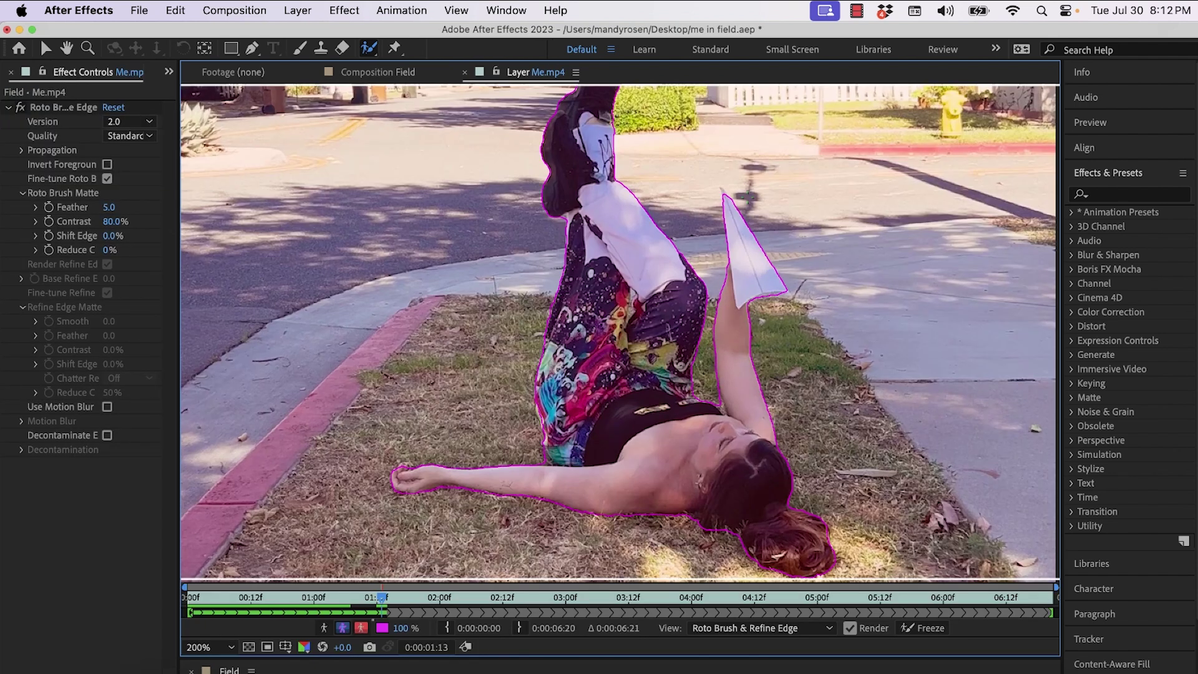
key("Page_Down")
key("Page_Down")
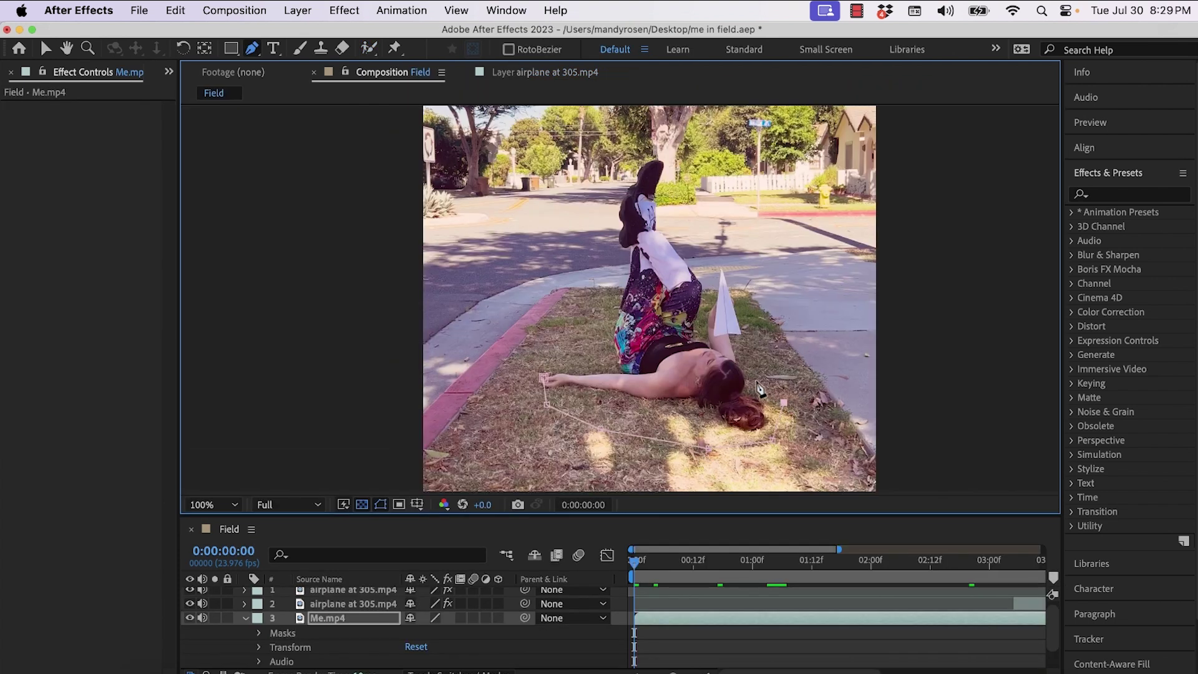
left_click(543, 378)
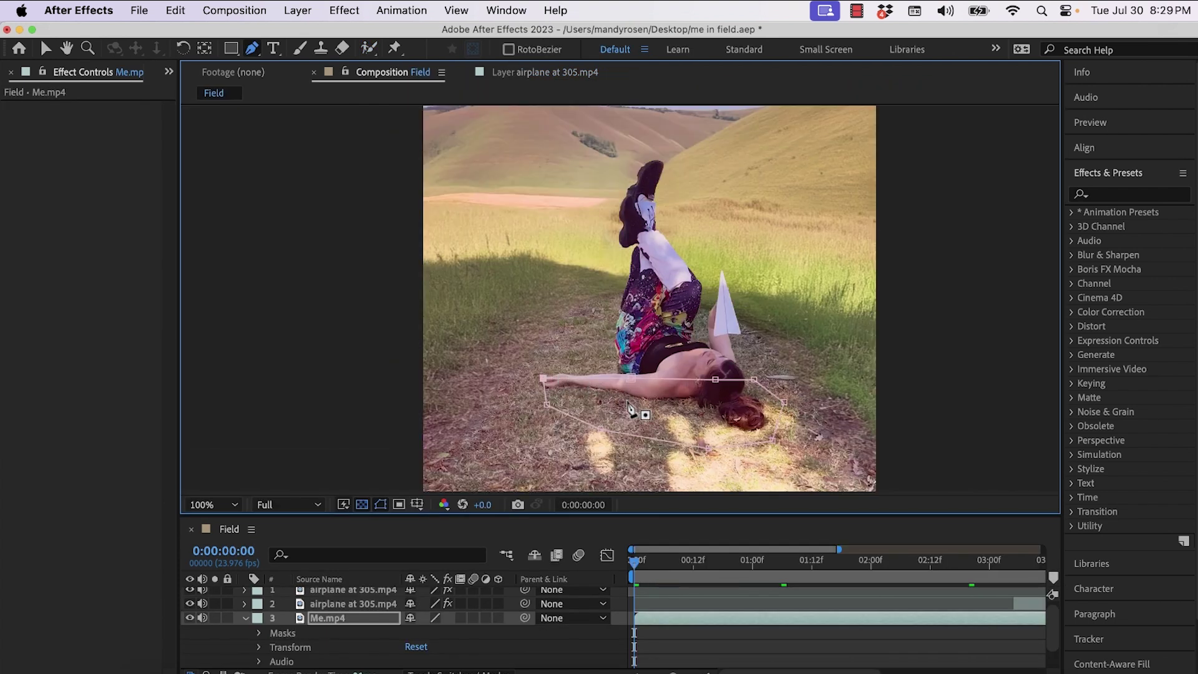
key("space")
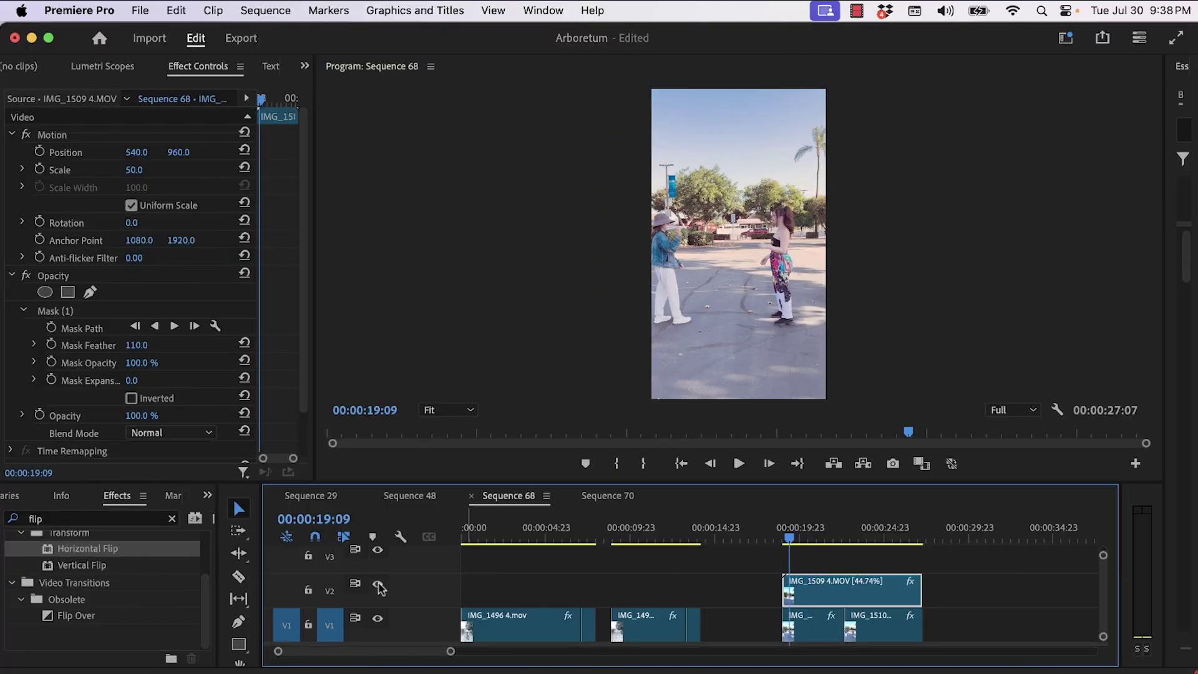
Find the last frame of Scene 1 in Sequence 70 and export it as 'end of Scene 1'.
left_click(377, 586)
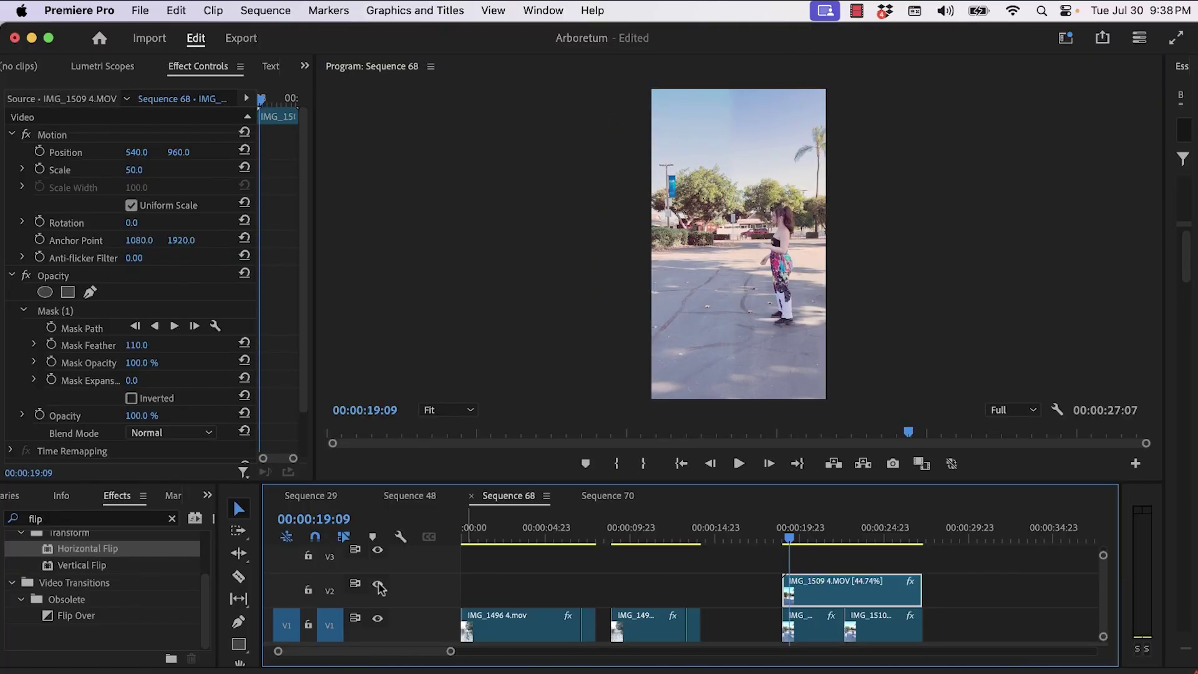
left_click(378, 586)
left_click(378, 586)
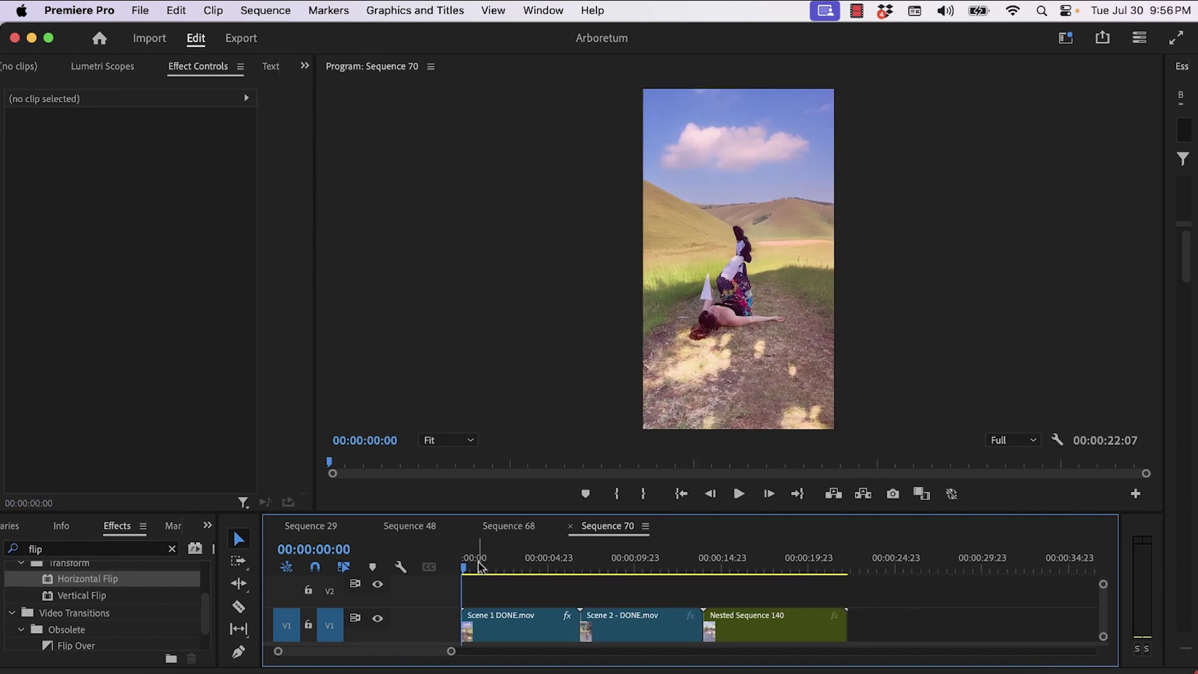
left_click_drag(487, 564, 586, 570)
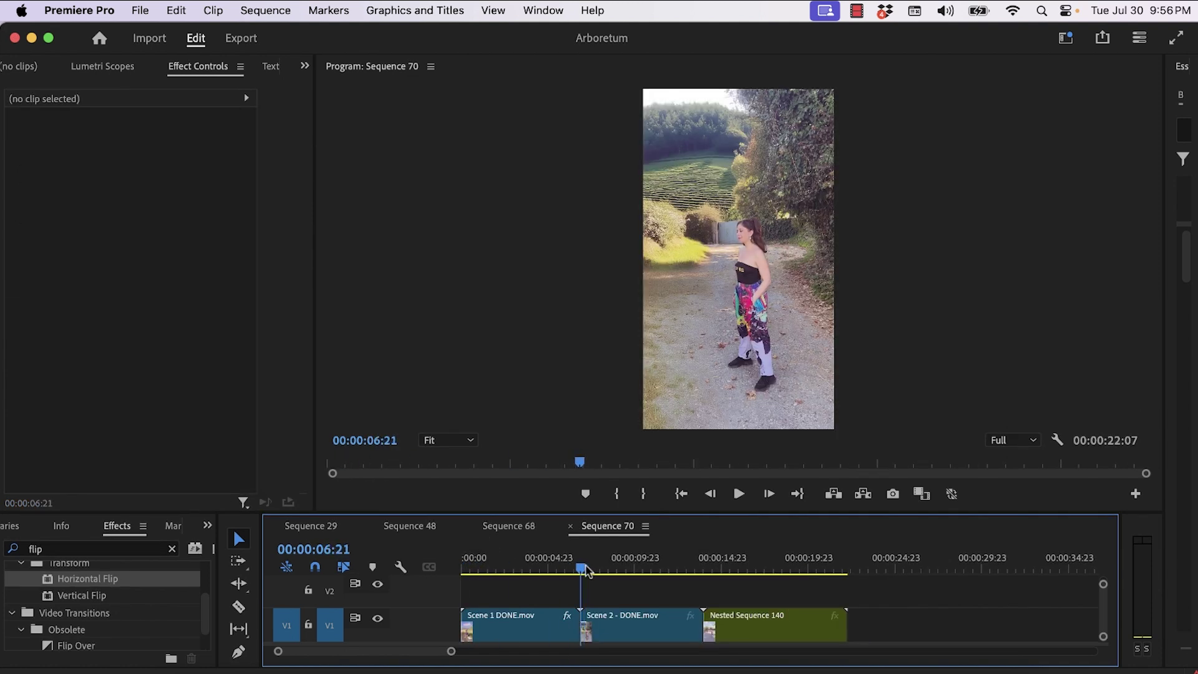
key("Left")
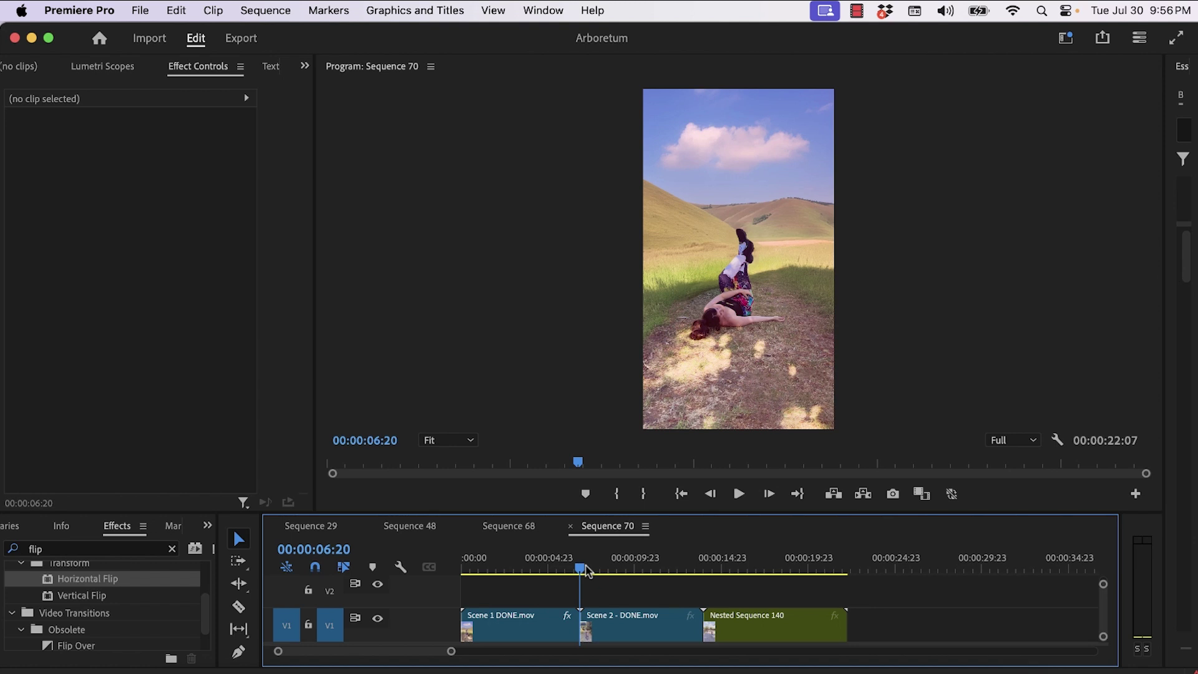
left_click(893, 494)
type("end of Scene 1")
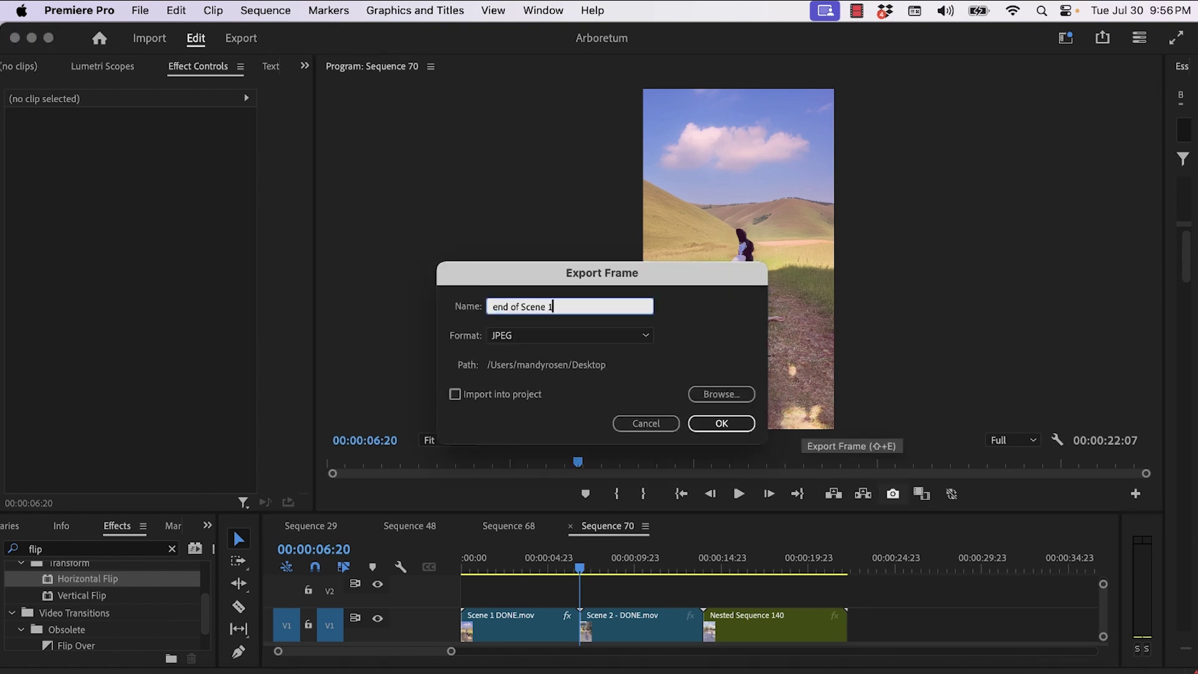
key("Return")
Export the next frame as a still named 'Beginning of Scene 2'.
key("Right")
left_click(892, 493)
type("Be")
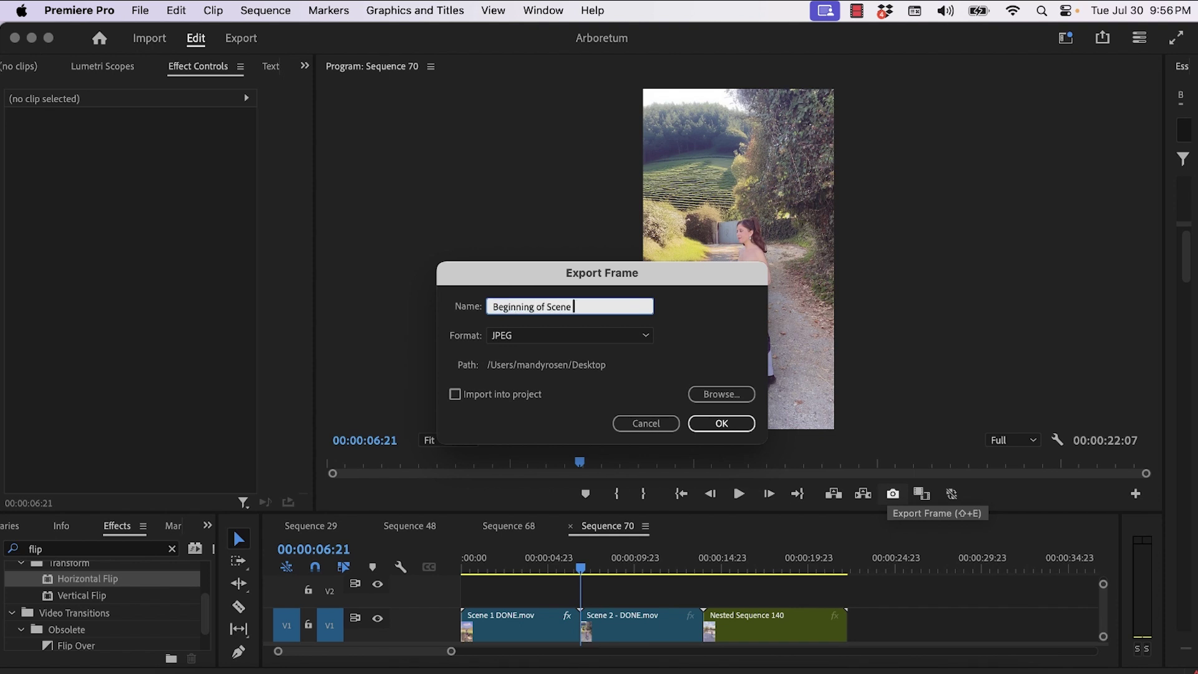
type("ginning of Scene 2")
key("Return")
Move to the frame at 00:00:14:00 and export it with a pasted file name.
key("Down")
key("Left")
key("Right")
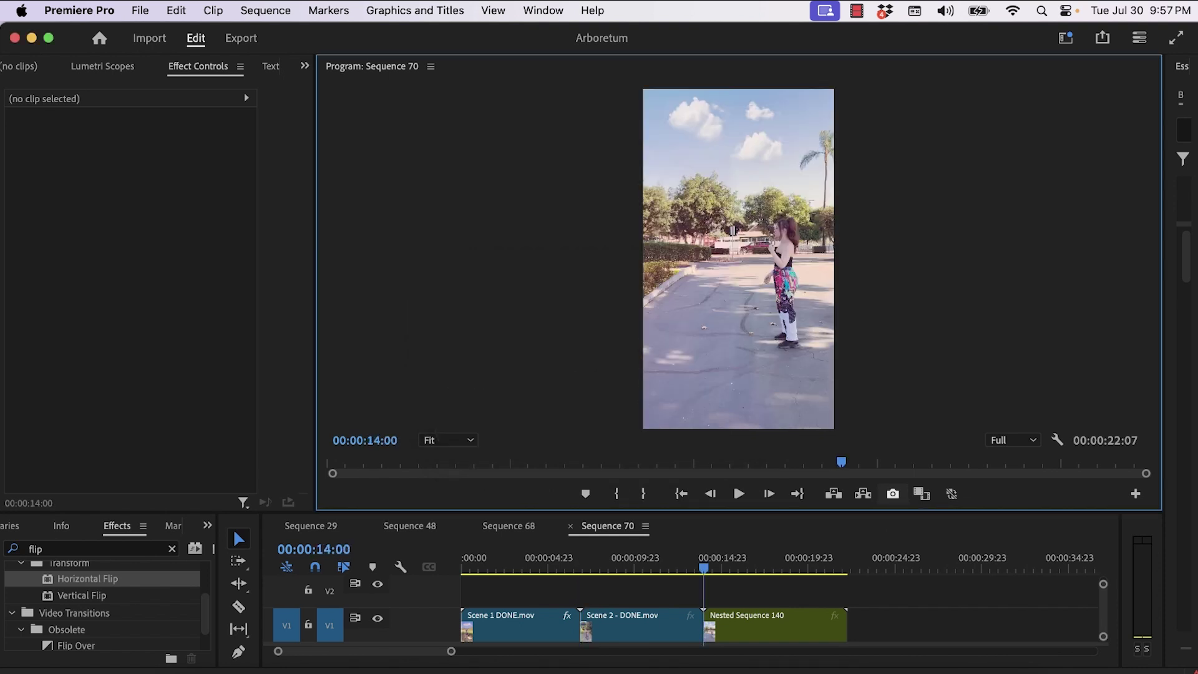
left_click(875, 472)
type("Beginning of Scene 2")
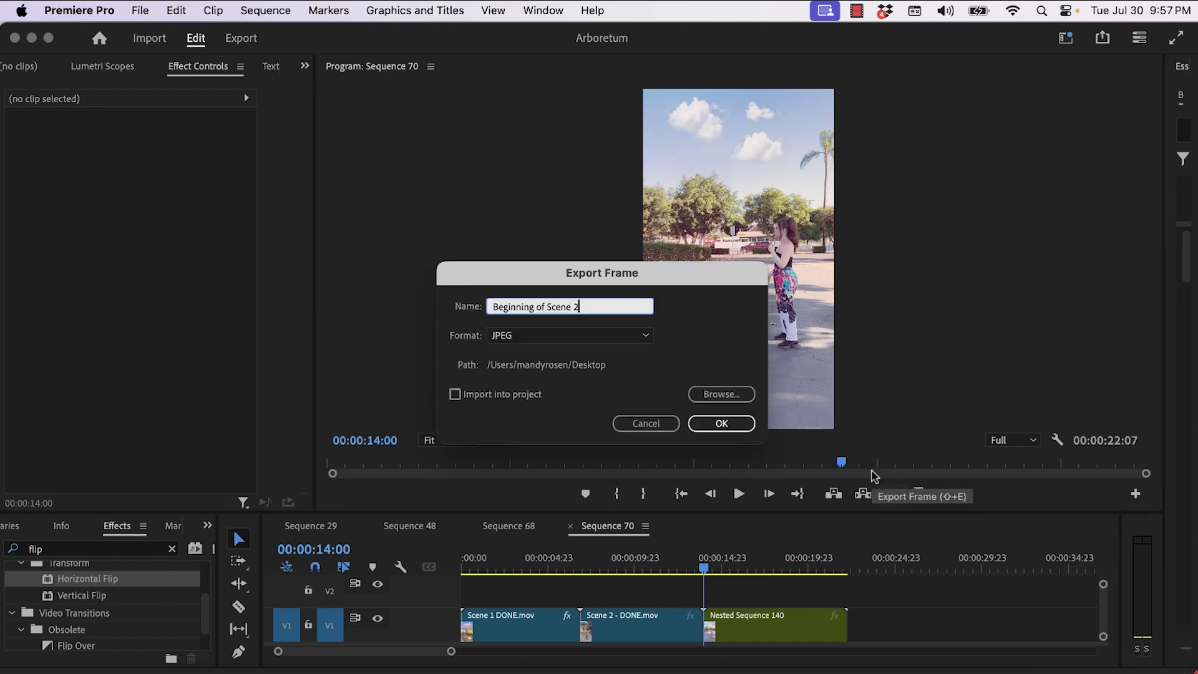
Confirm the still export and widen the Photoshop canvas to 3000 px, anchored left.
key("Return")
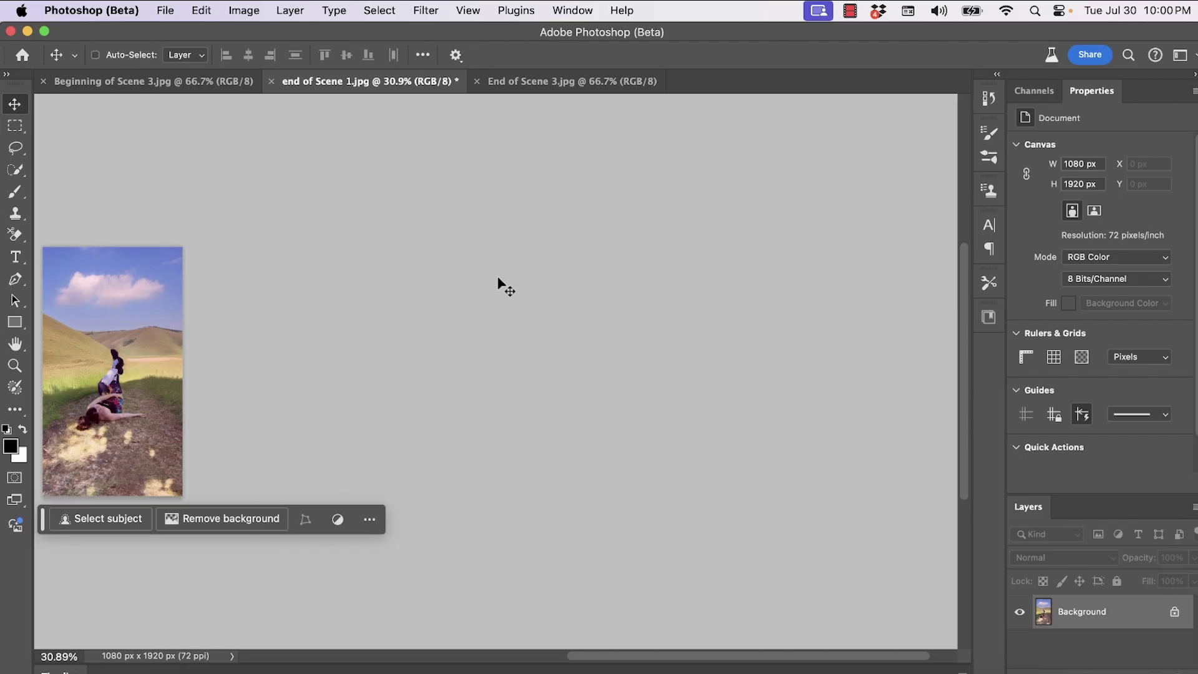
left_click(232, 9)
left_click(294, 151)
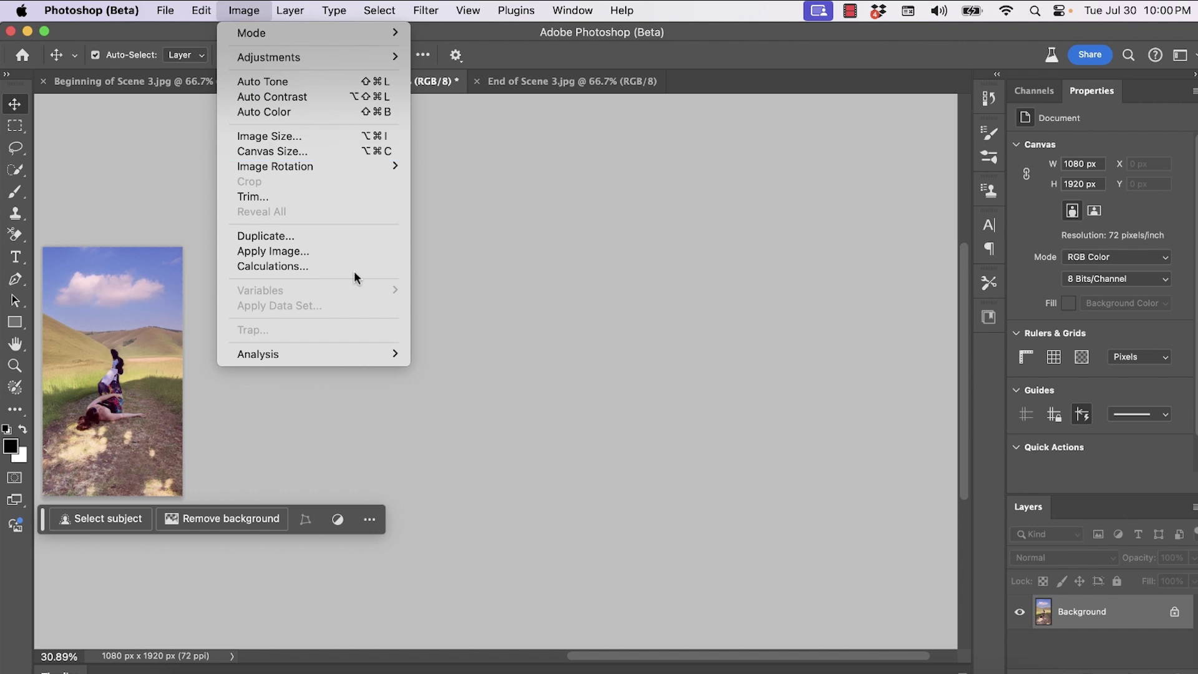
left_click(568, 413)
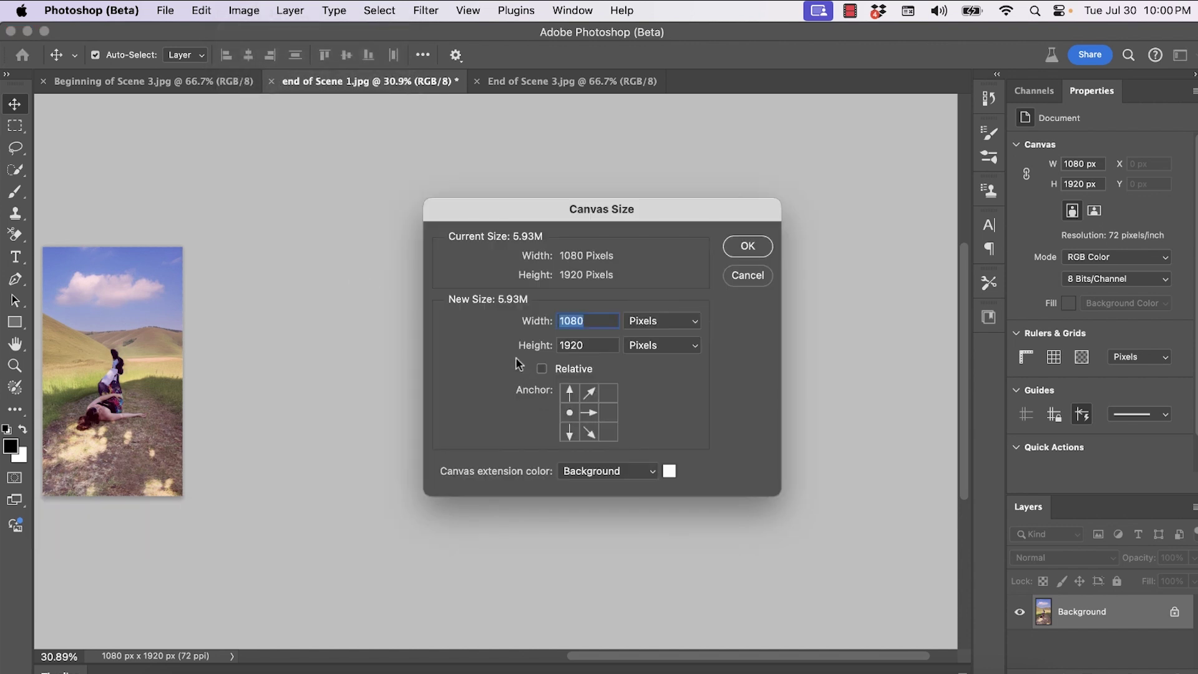
type("3000")
key("Return")
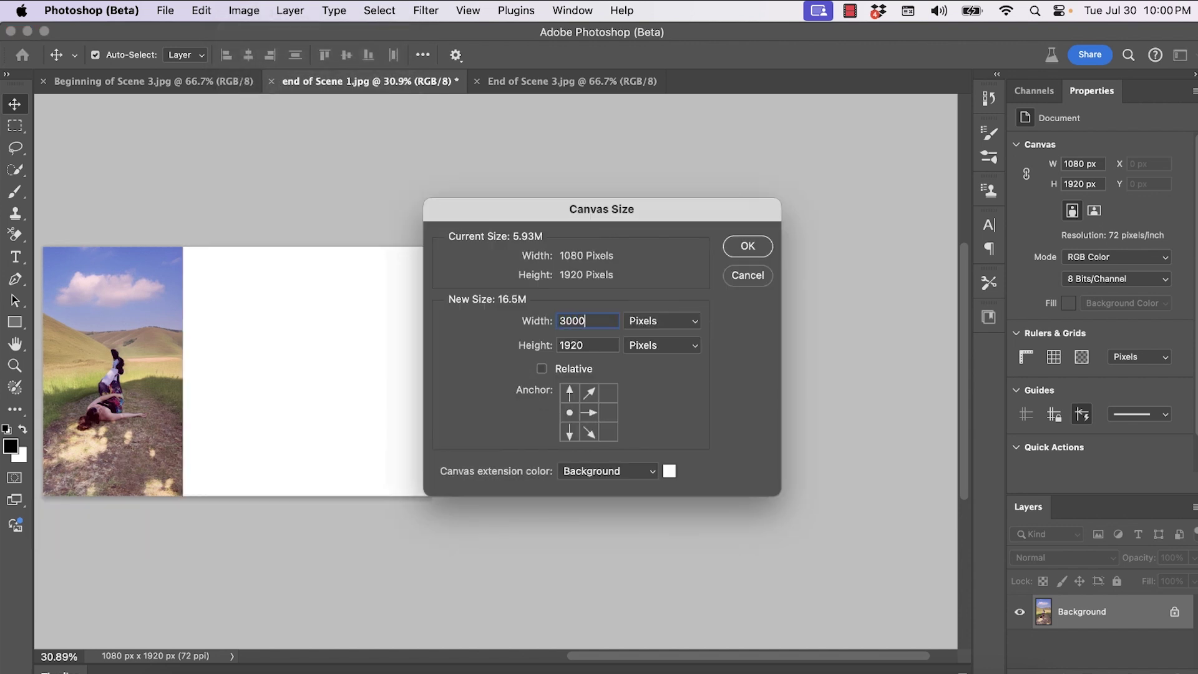
Paste the Scene 2 still as a new layer and place it right of the first image.
key("cmd+v")
left_click_drag(274, 313, 318, 303)
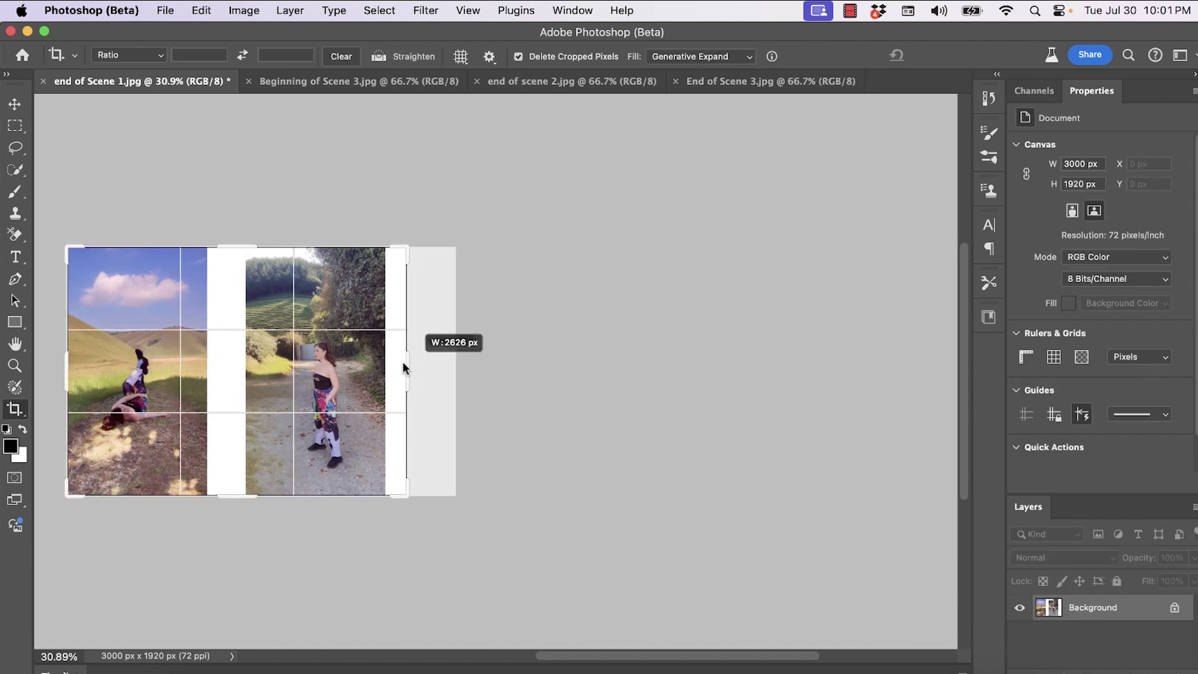
left_click_drag(403, 343, 406, 341)
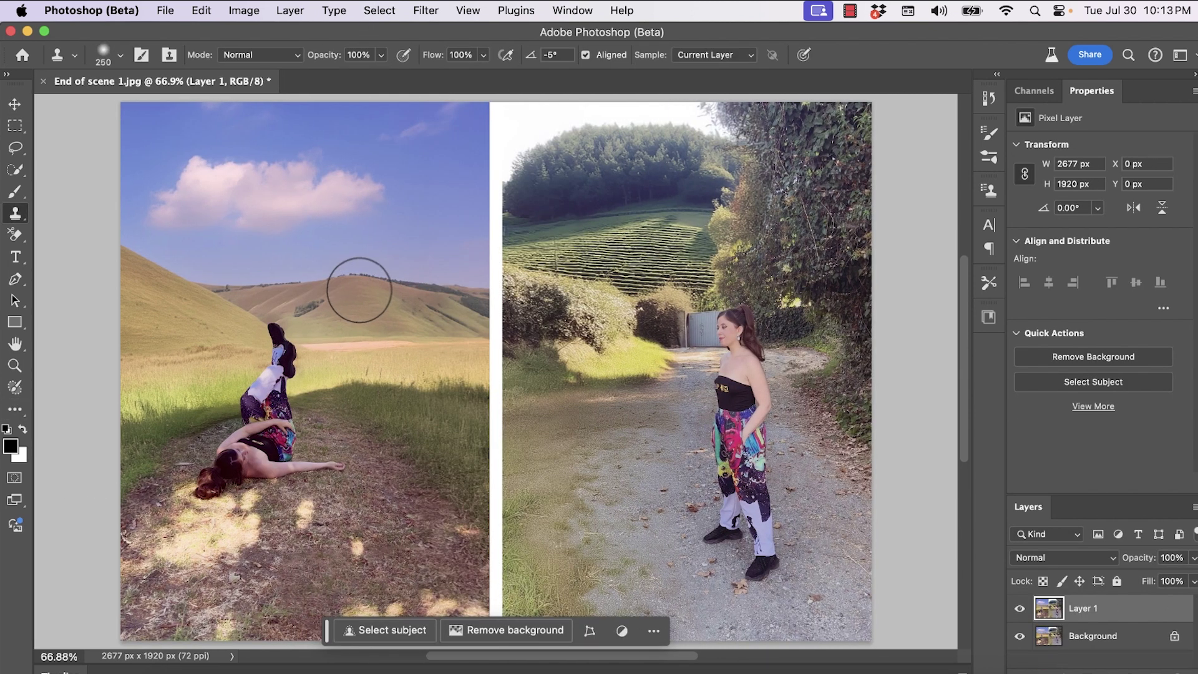
Clone Stamp scenery over the white seam, resizing the brush with [ and ] as needed.
key("bracketright")
key("bracketright")
key("bracketright")
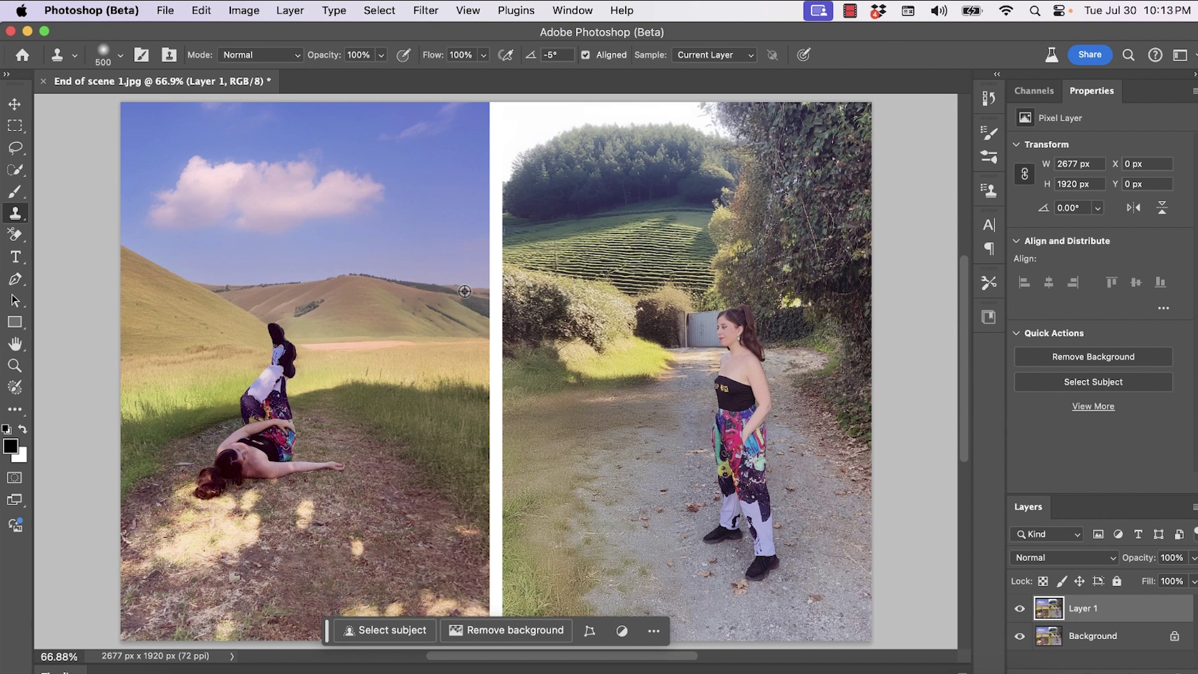
mouse_move(475, 291)
left_mouse_down()
mouse_move(476, 275)
mouse_move(492, 295)
mouse_move(455, 313)
mouse_move(518, 337)
left_mouse_up()
key("bracketleft")
key("bracketleft")
key("bracketleft")
key("bracketleft")
key("bracketleft")
scroll(489, 406, "down", 2)
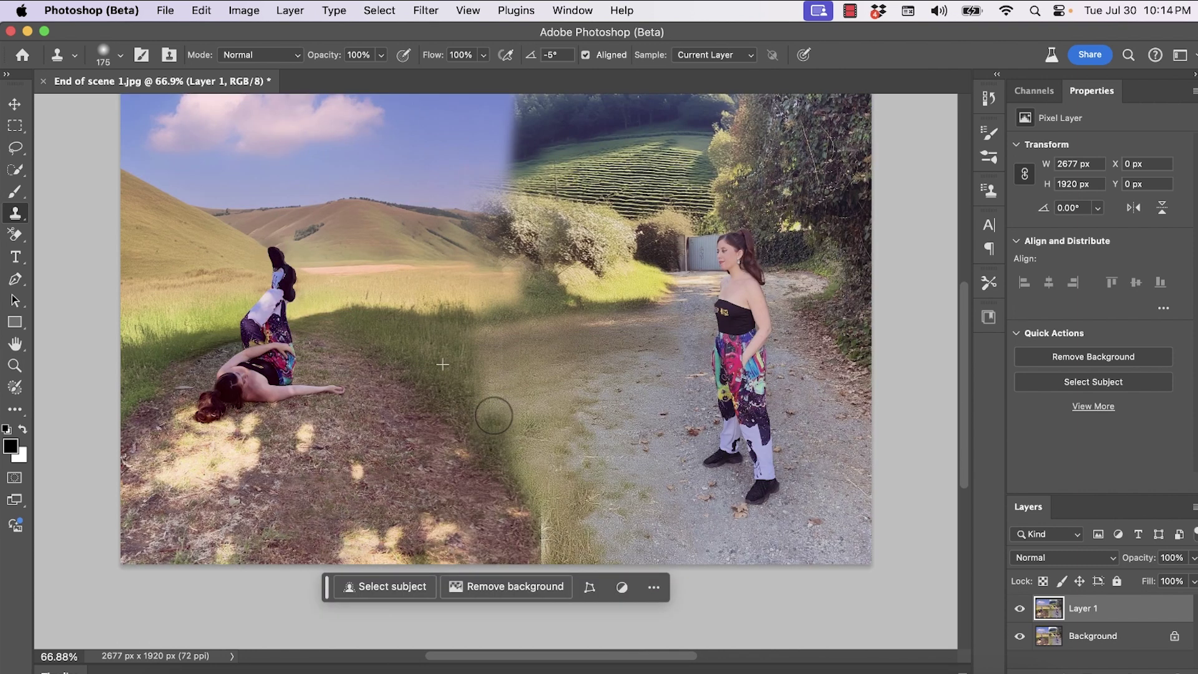
key("bracketright")
key("bracketright")
key("bracketright")
scroll(542, 344, "up", 2)
key("bracketleft")
mouse_move(523, 187)
left_mouse_down()
mouse_move(468, 249)
mouse_move(561, 130)
left_mouse_up()
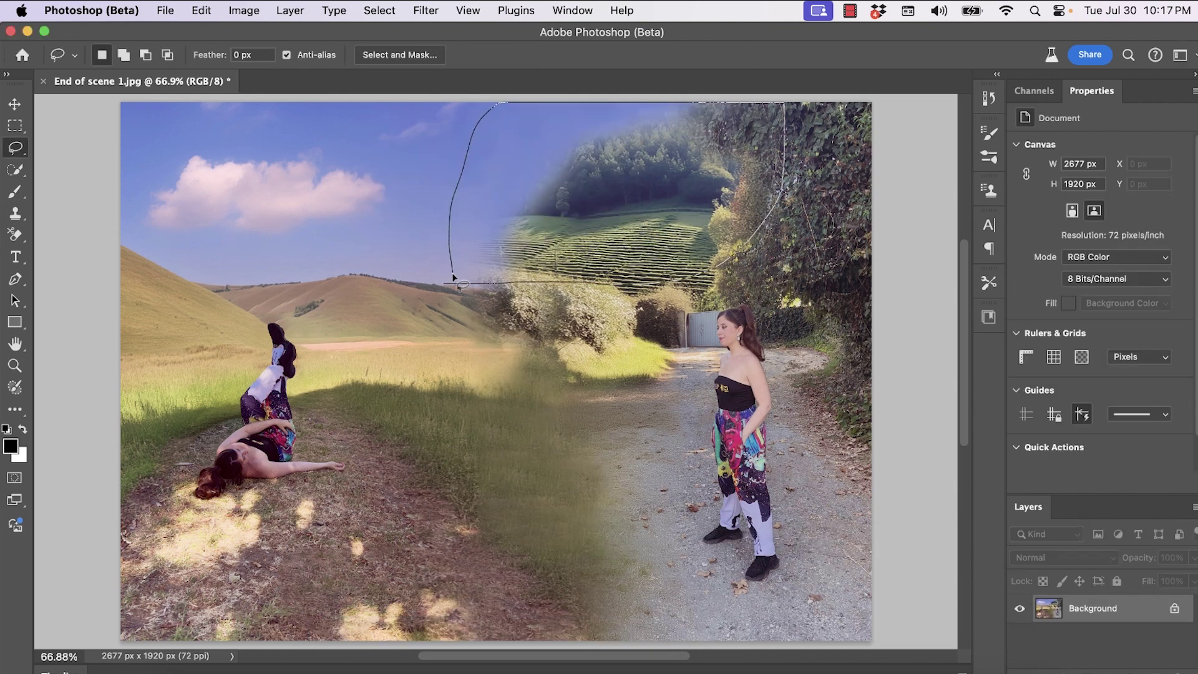
Lasso the cloned trees in the sky and Generative Fill them with the prompt 'remove'.
left_click_drag(453, 277, 459, 284)
left_click(494, 308)
type("remove")
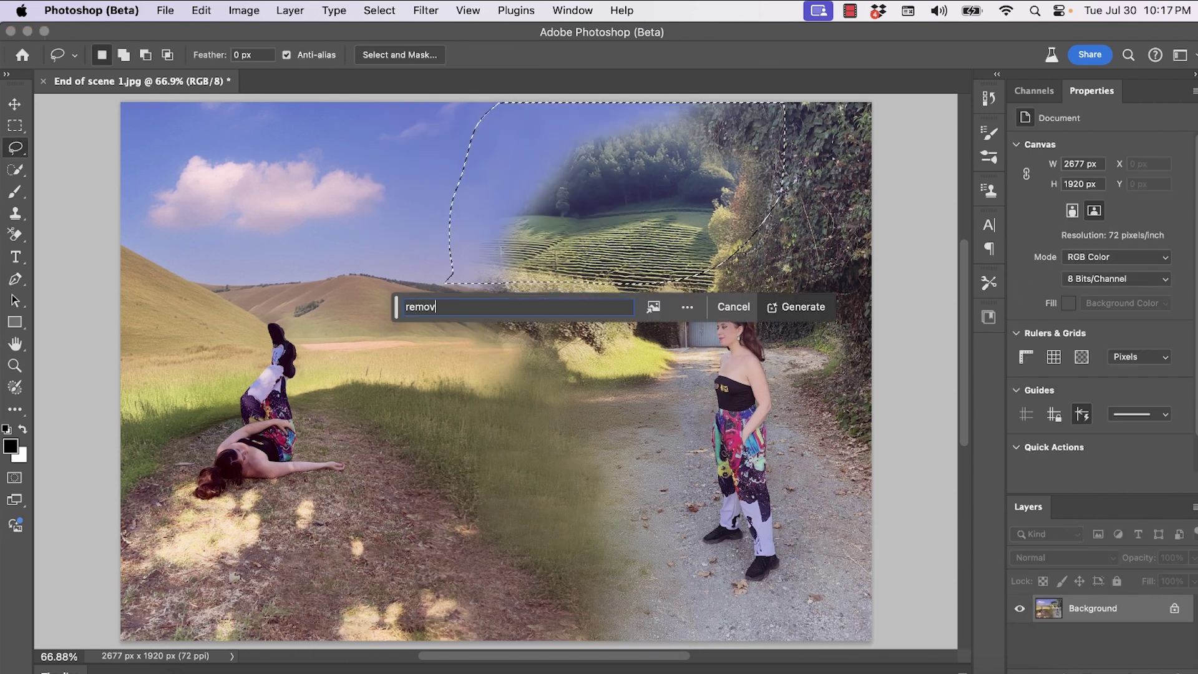
left_click(802, 307)
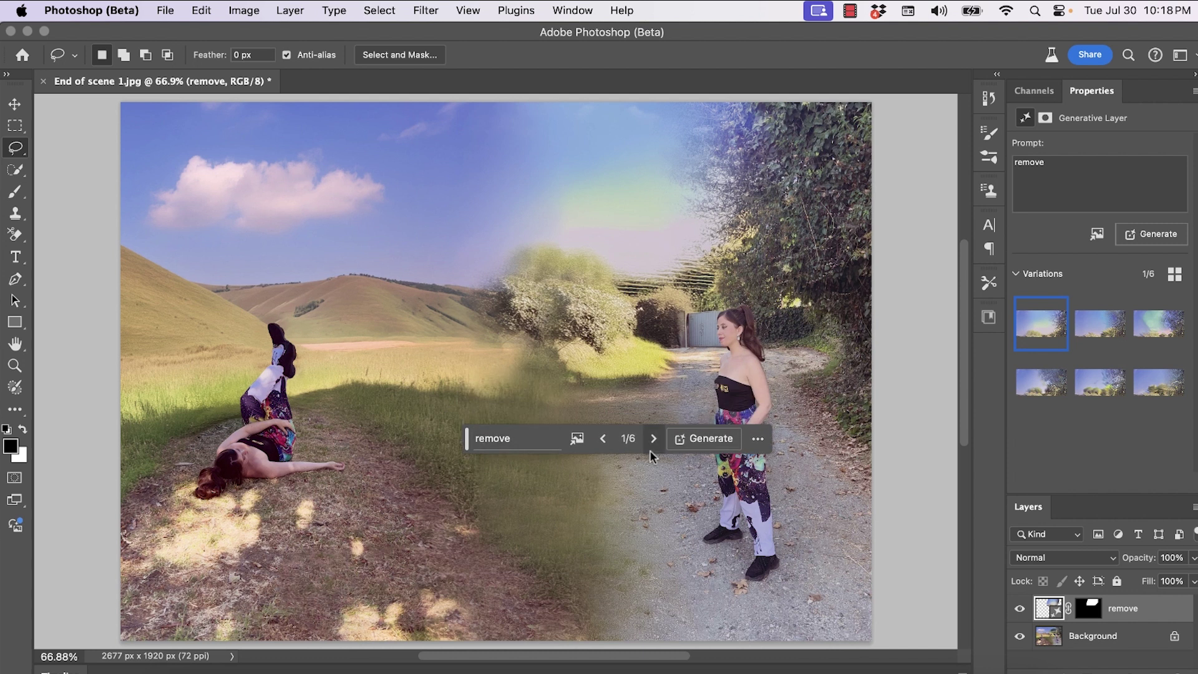
Cycle through the generated sky variations, then move the Scene 3 photo beside the first image.
left_click(653, 439)
left_click(653, 439)
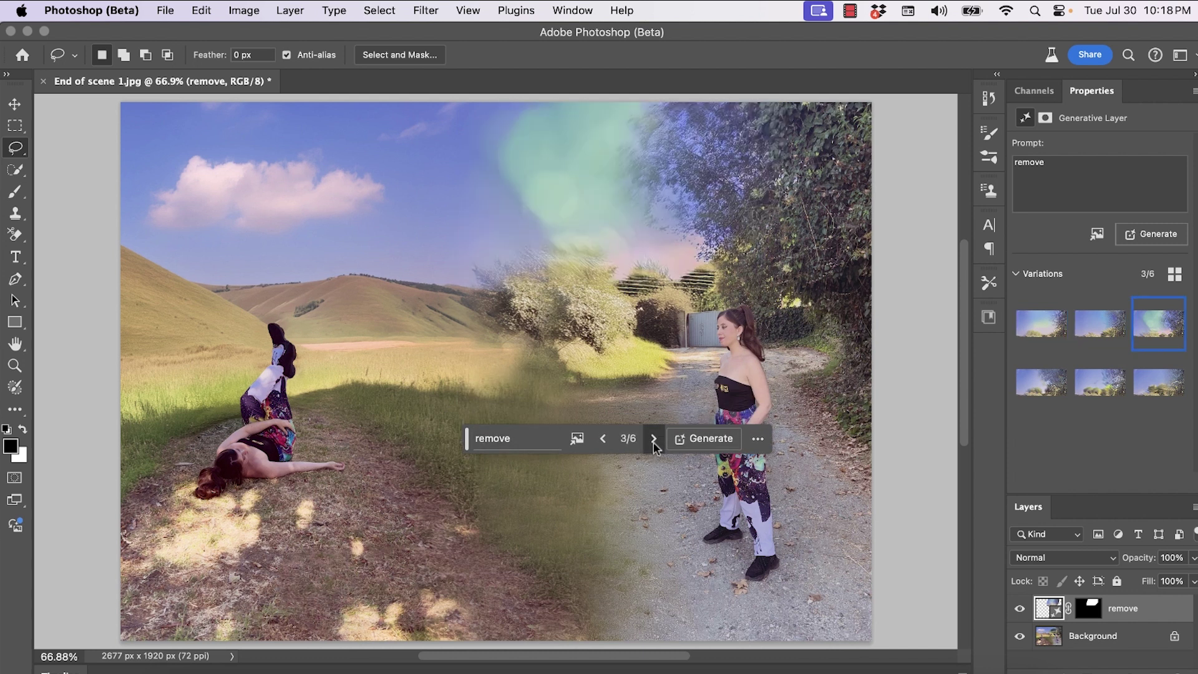
left_click(653, 439)
left_click(653, 439)
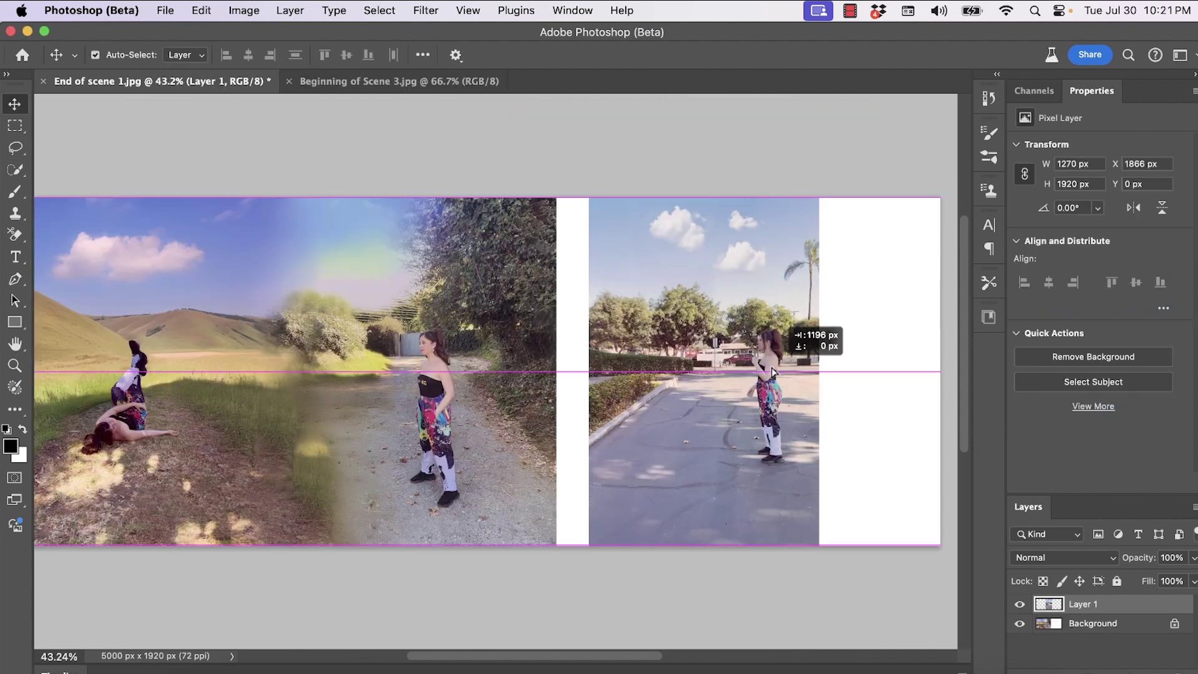
left_click_drag(774, 371, 735, 371)
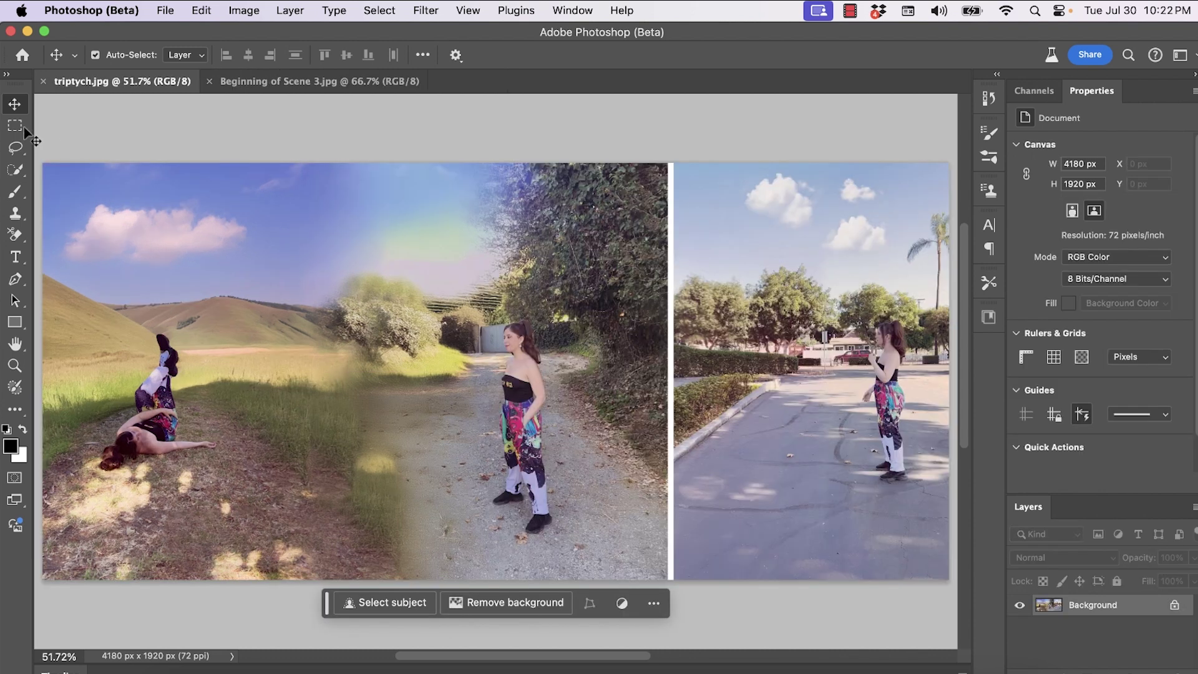
Marquee the white strip between the photos and Generative Fill it, choosing variation 3/3.
key("m")
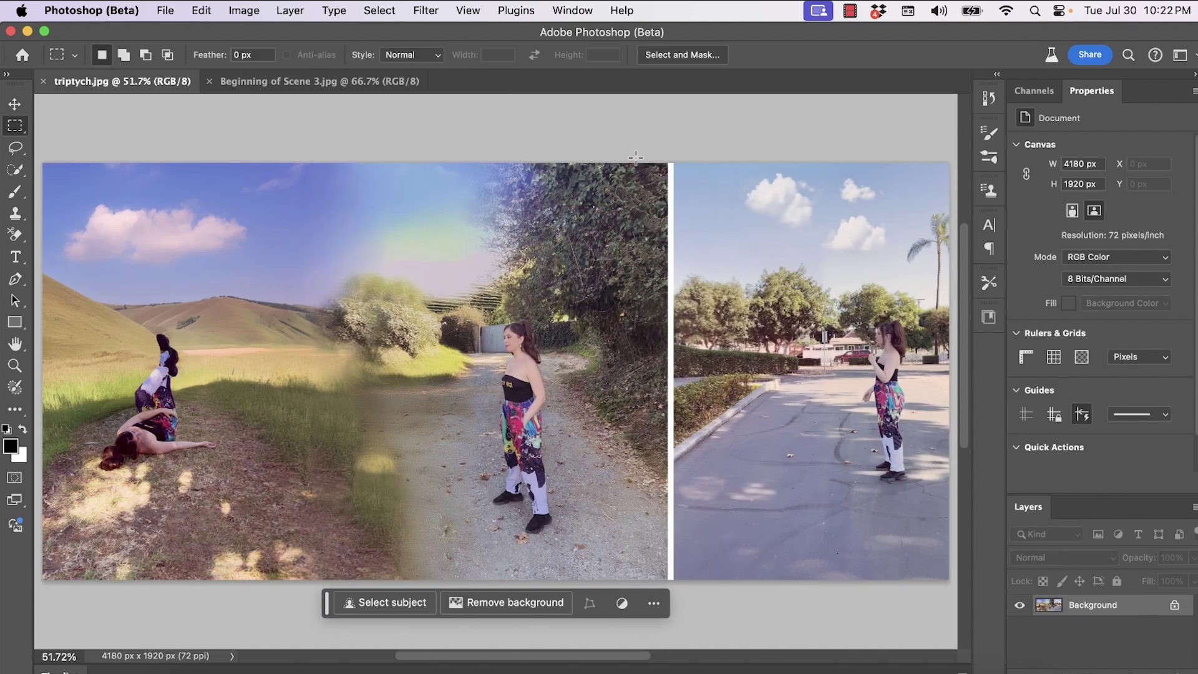
left_click_drag(631, 158, 712, 605)
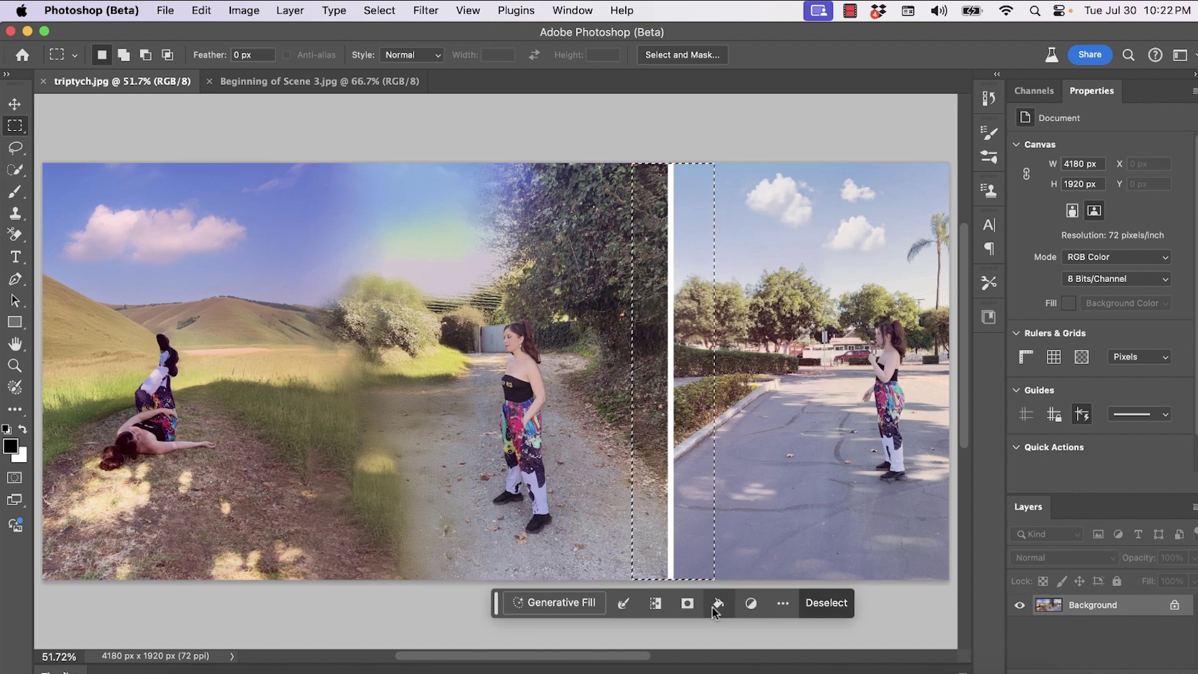
left_click(554, 602)
left_click(860, 602)
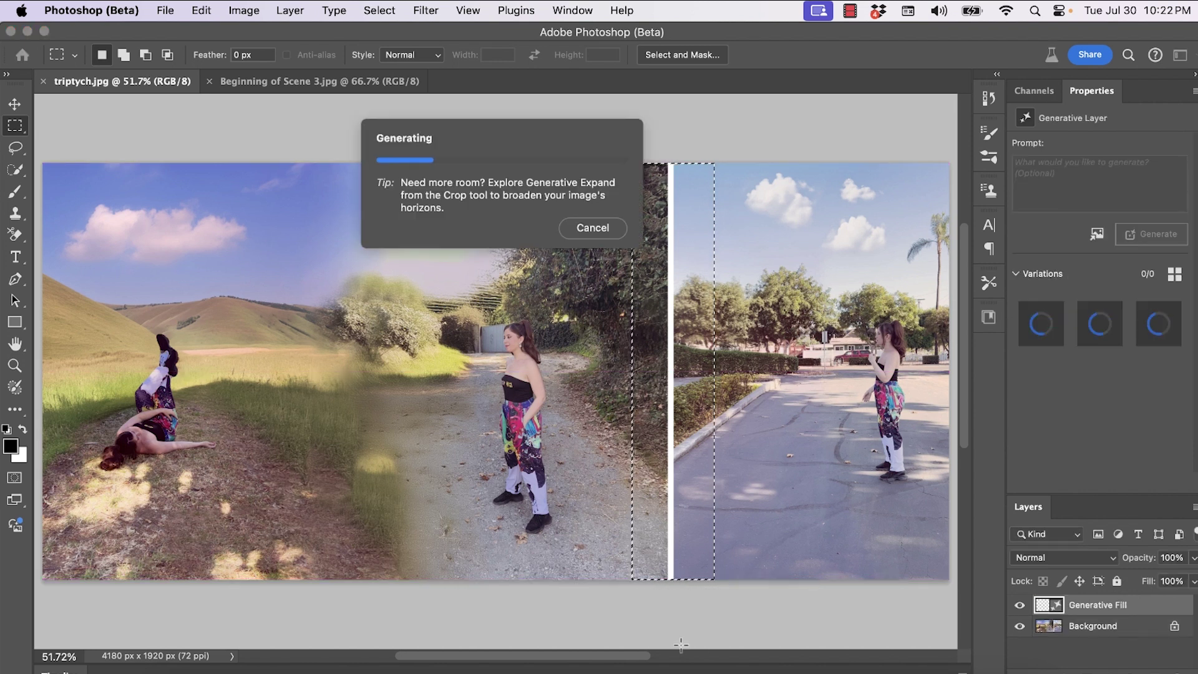
left_click(708, 604)
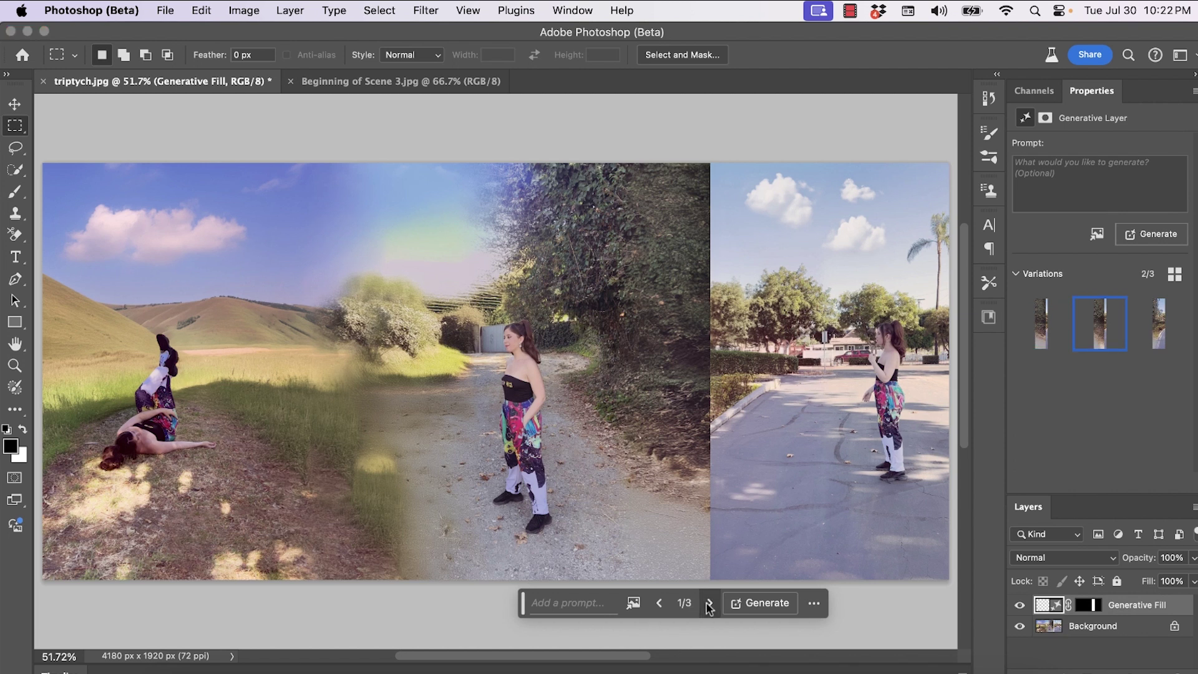
left_click(708, 603)
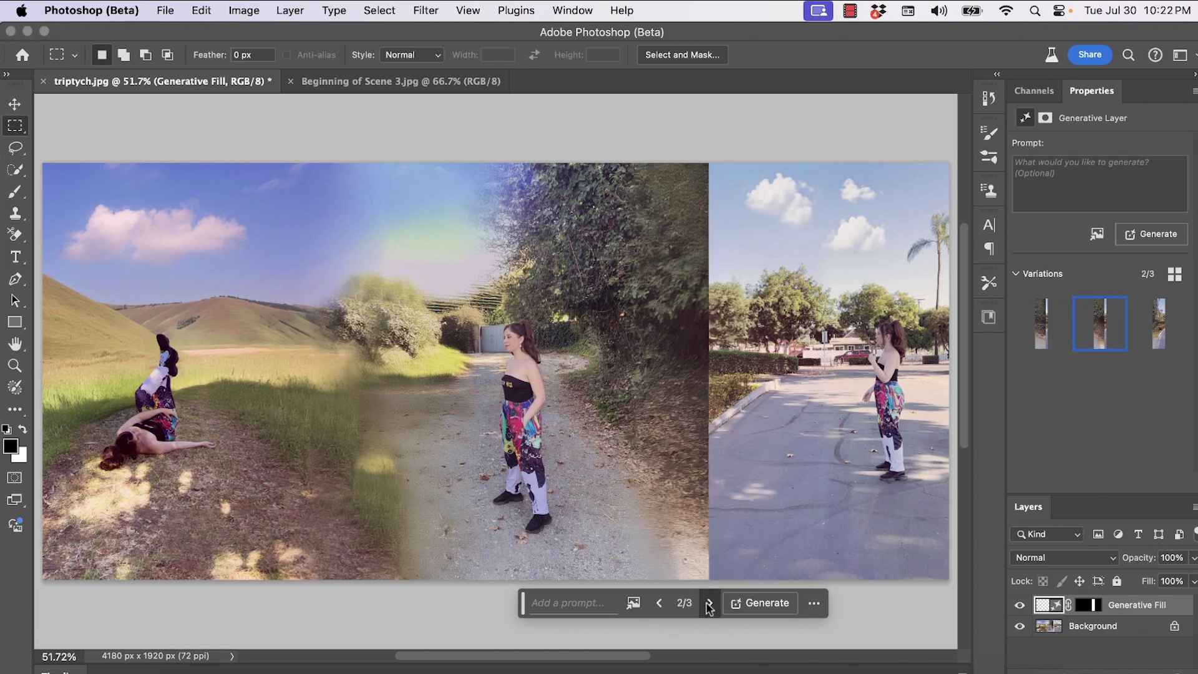
Toggle the generated fill layer's visibility to compare it with the gap.
left_click(1017, 604)
left_click(1018, 605)
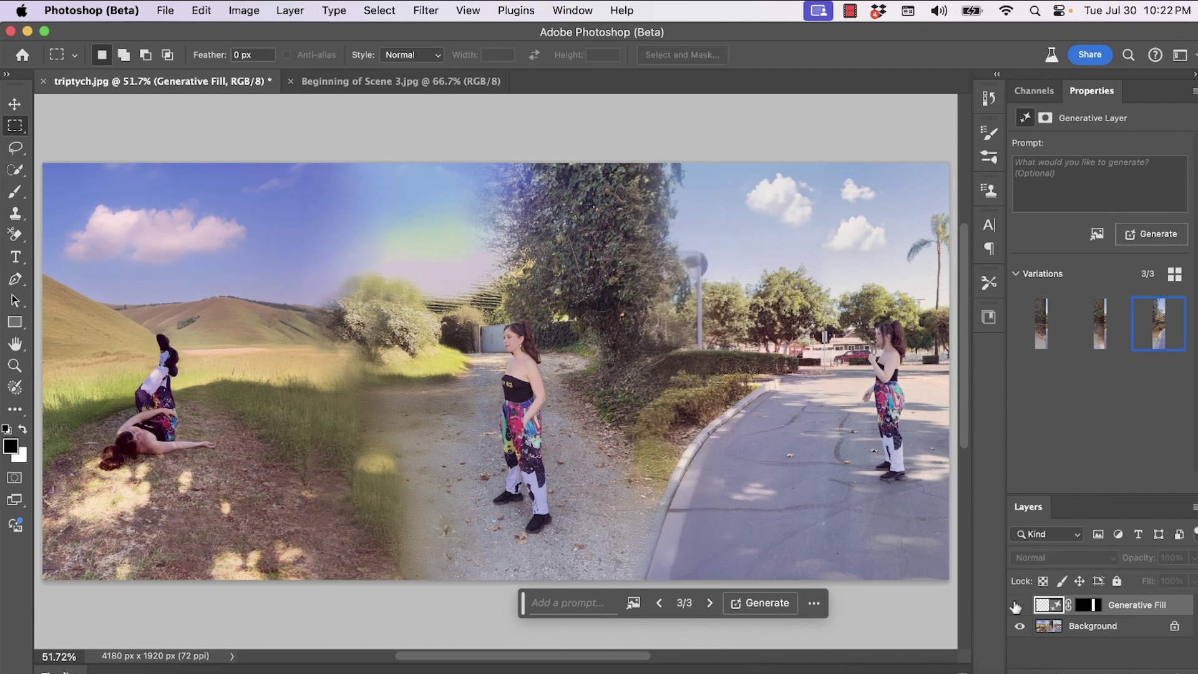
left_click(1018, 605)
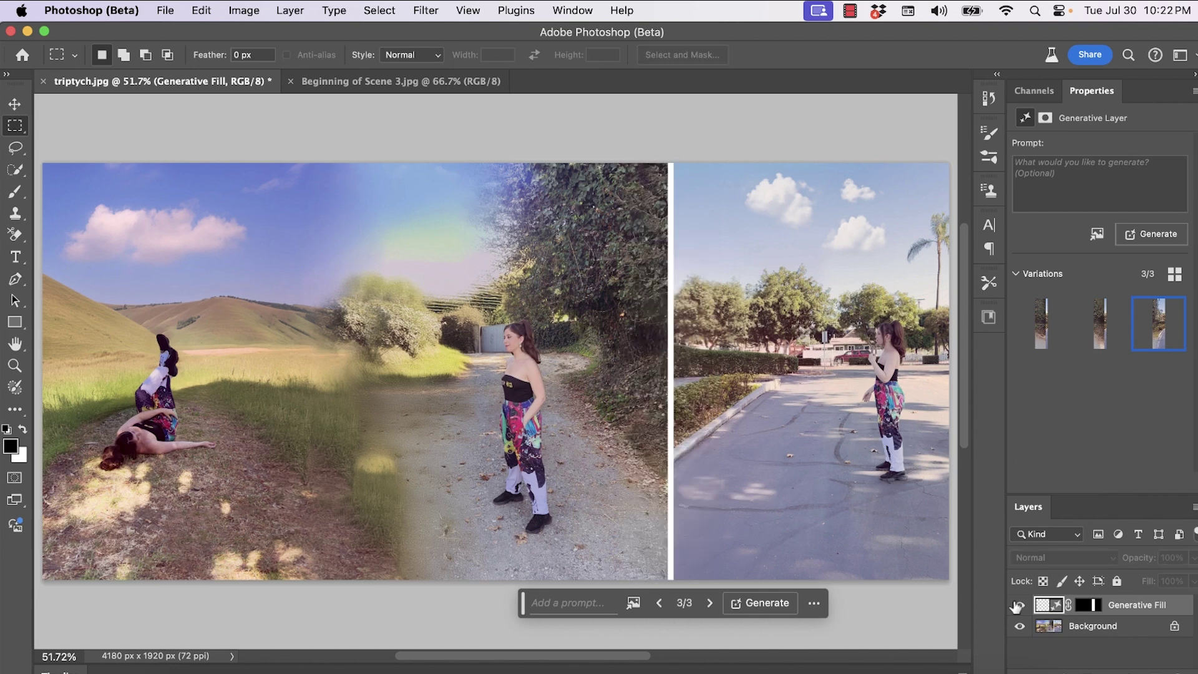
left_click(1018, 605)
left_click(1018, 605)
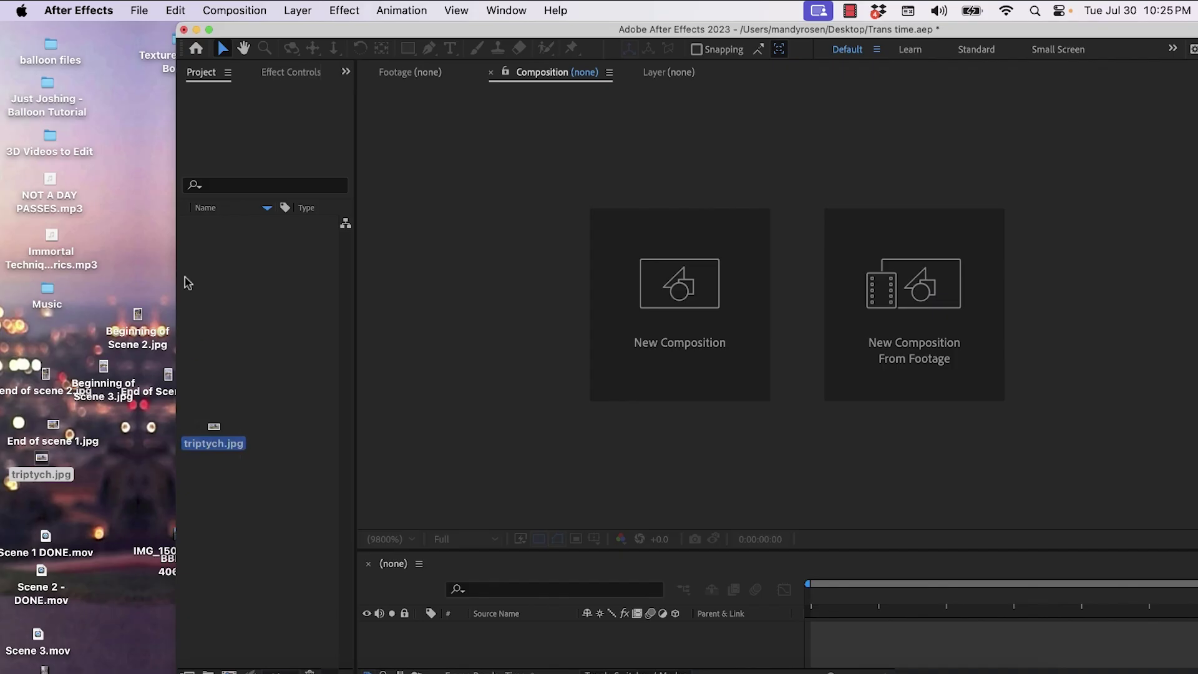
Import triptych.jpg, make a composition from it, and import the four SCENE clips.
left_click_drag(187, 283, 221, 223)
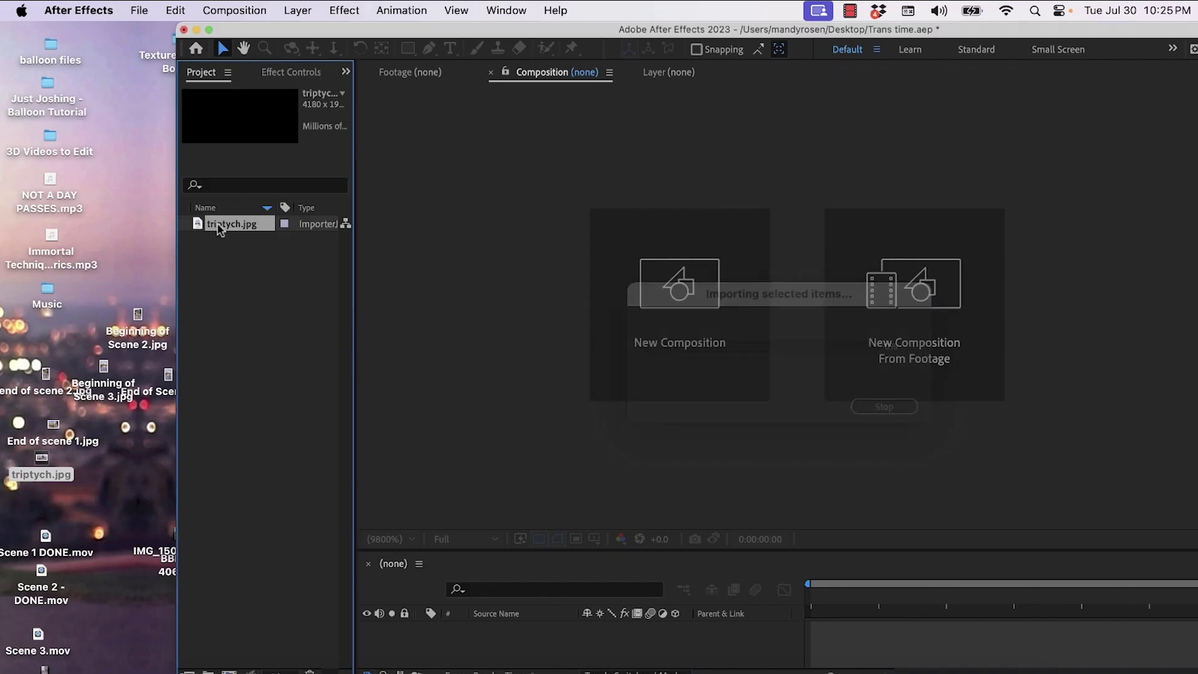
left_click_drag(232, 667, 229, 672)
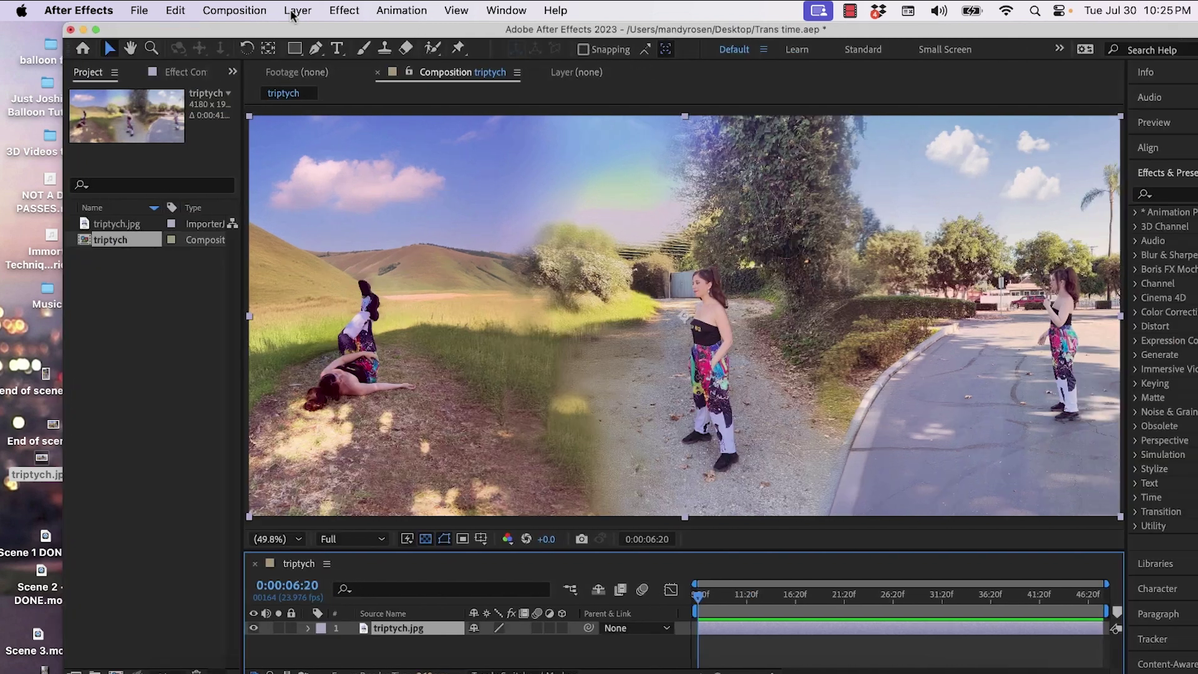
left_click_drag(103, 37, 216, 207)
left_click_drag(224, 24, 48, 23)
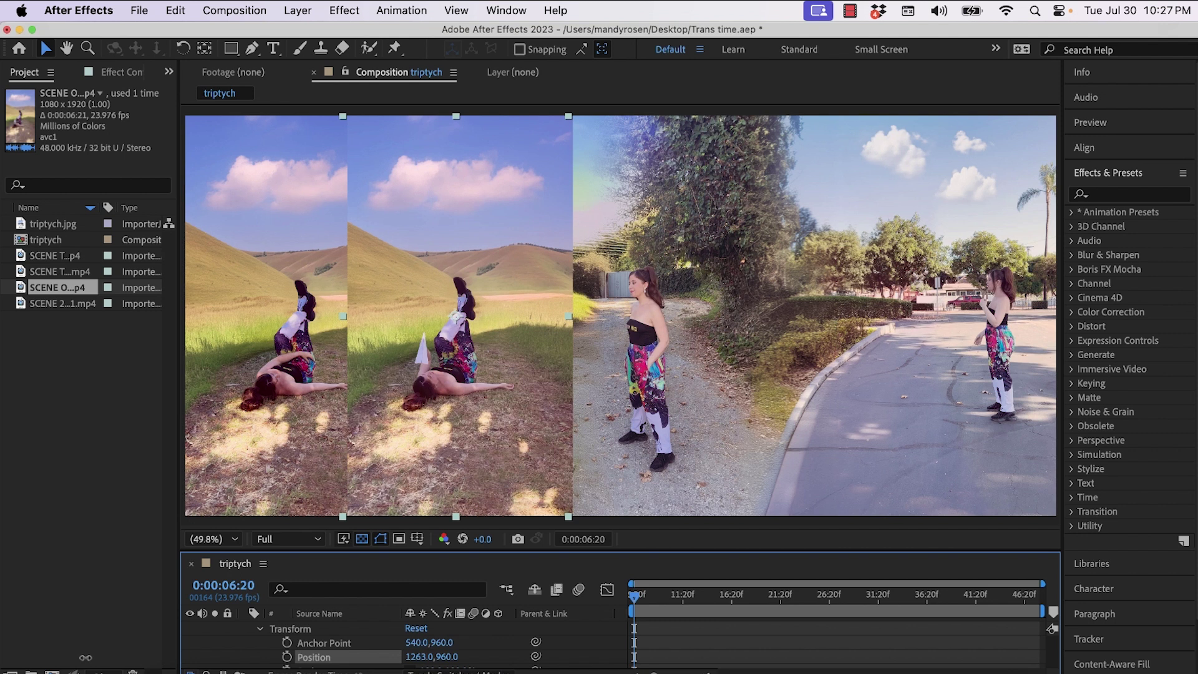
Add SCENE ONE to the triptych comp, slide it left, and draw a Pen mask around it.
left_click_drag(430, 657, 417, 659)
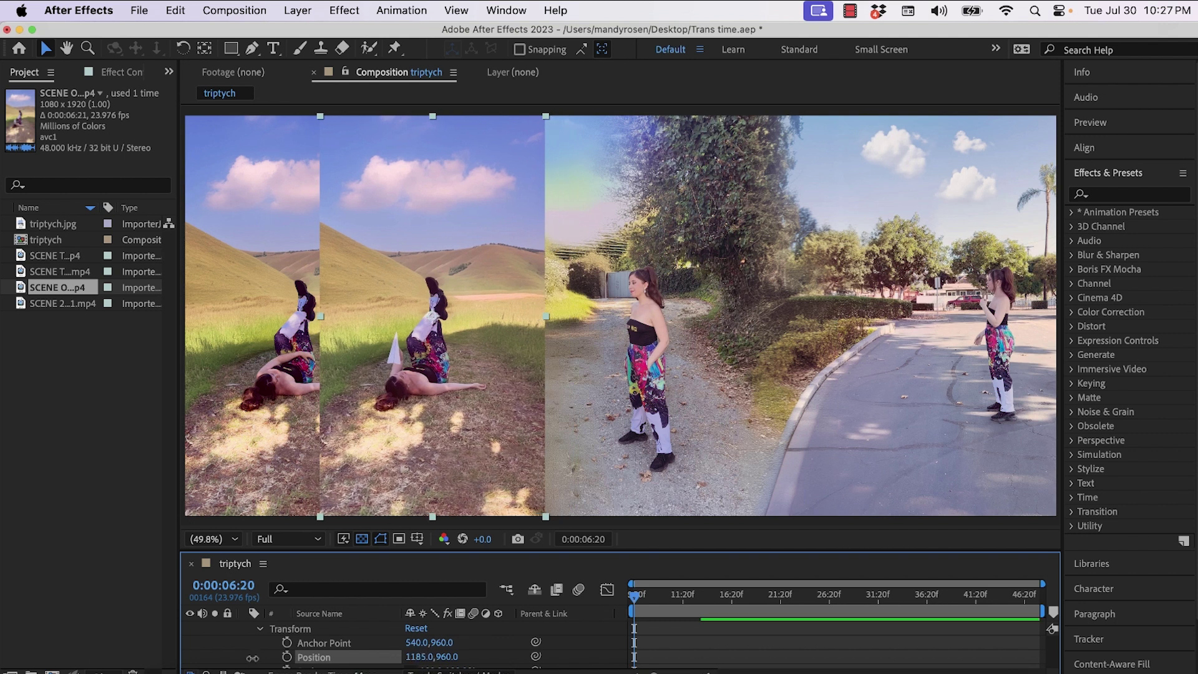
left_click_drag(252, 658, 188, 636)
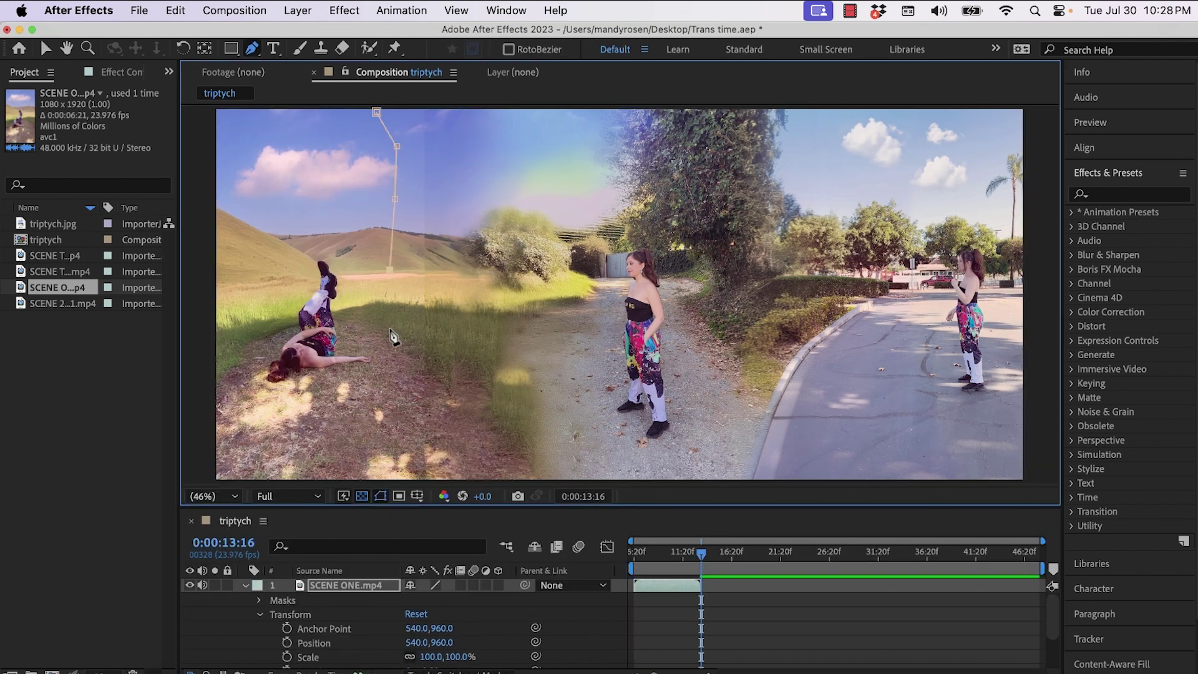
left_click(362, 429)
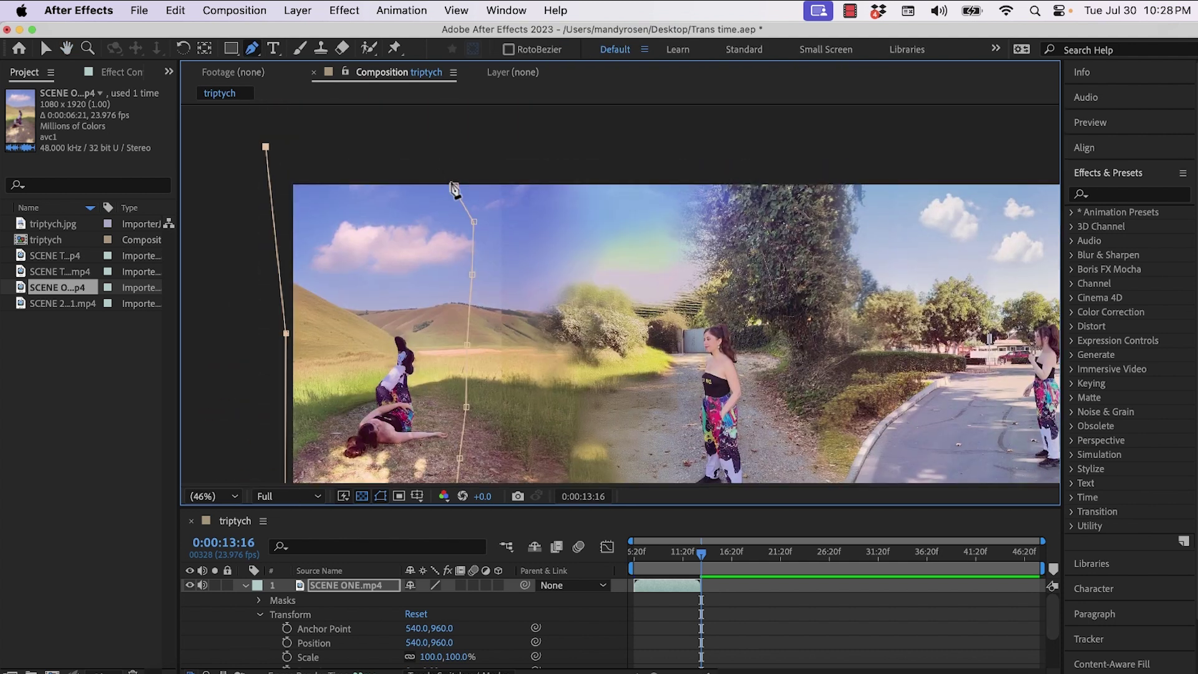
left_click(453, 188)
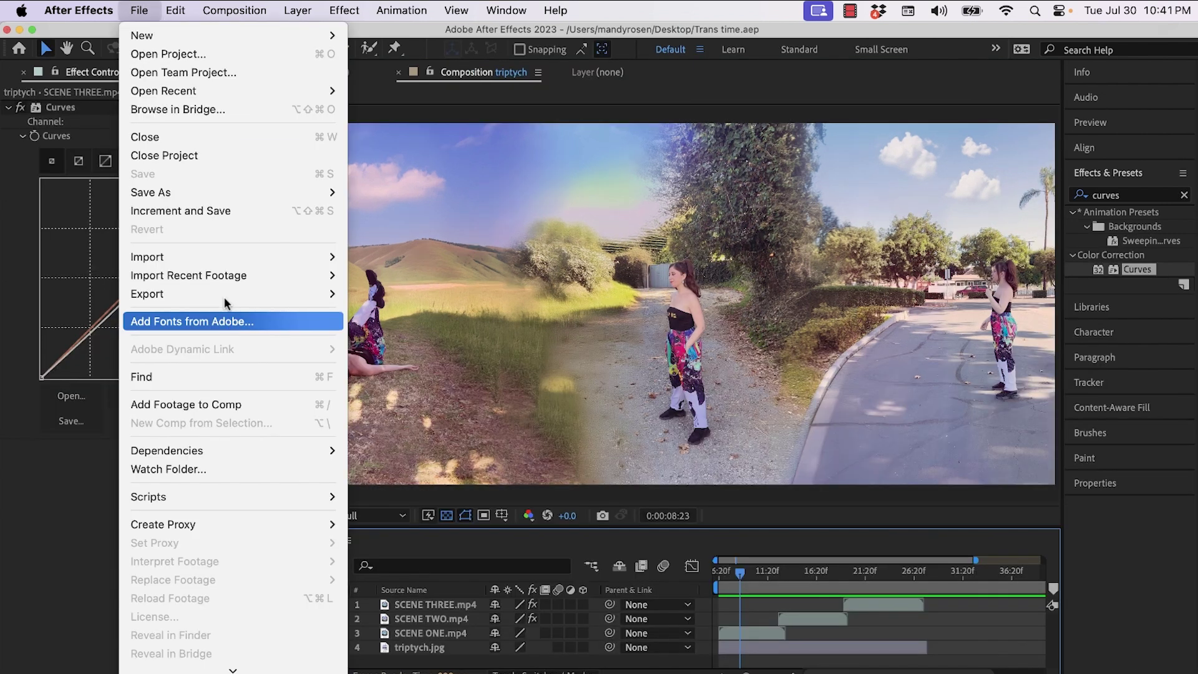
Queue the triptych composition in the Render Queue and render it to in cases trip.mov.
mouse_move(225, 297)
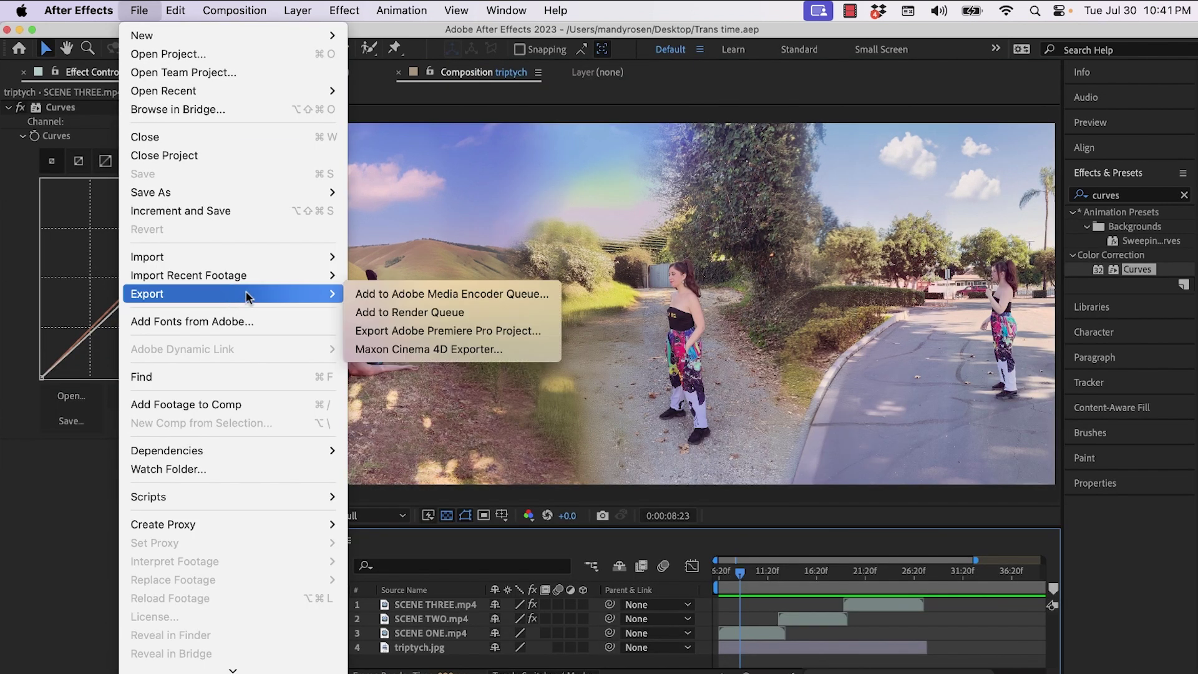
left_click(383, 310)
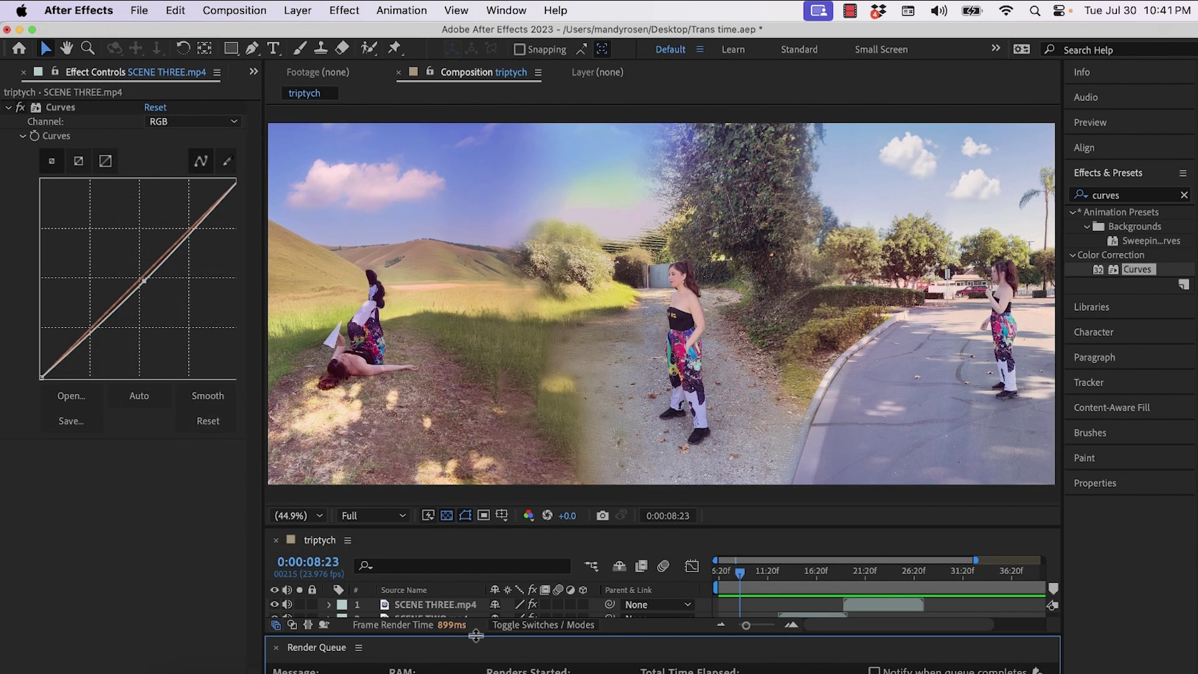
left_click_drag(476, 626, 487, 496)
left_click(936, 542)
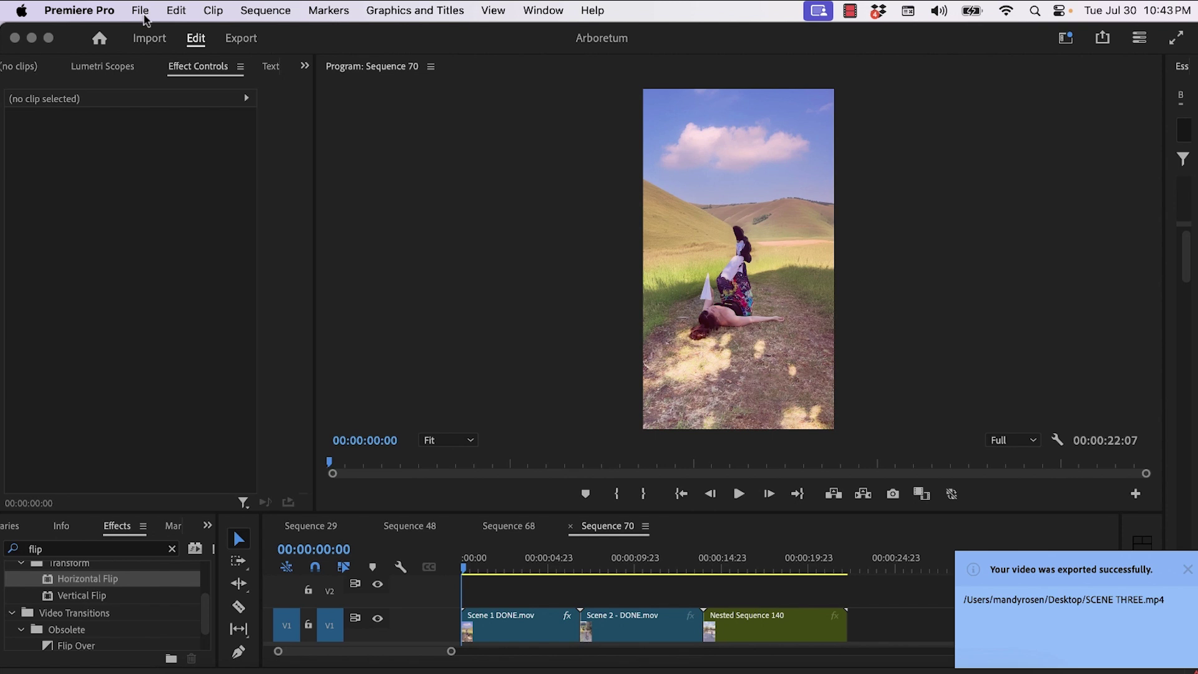
left_click(145, 10)
Create a new sequence using the Custom > Reel preset.
mouse_move(146, 35)
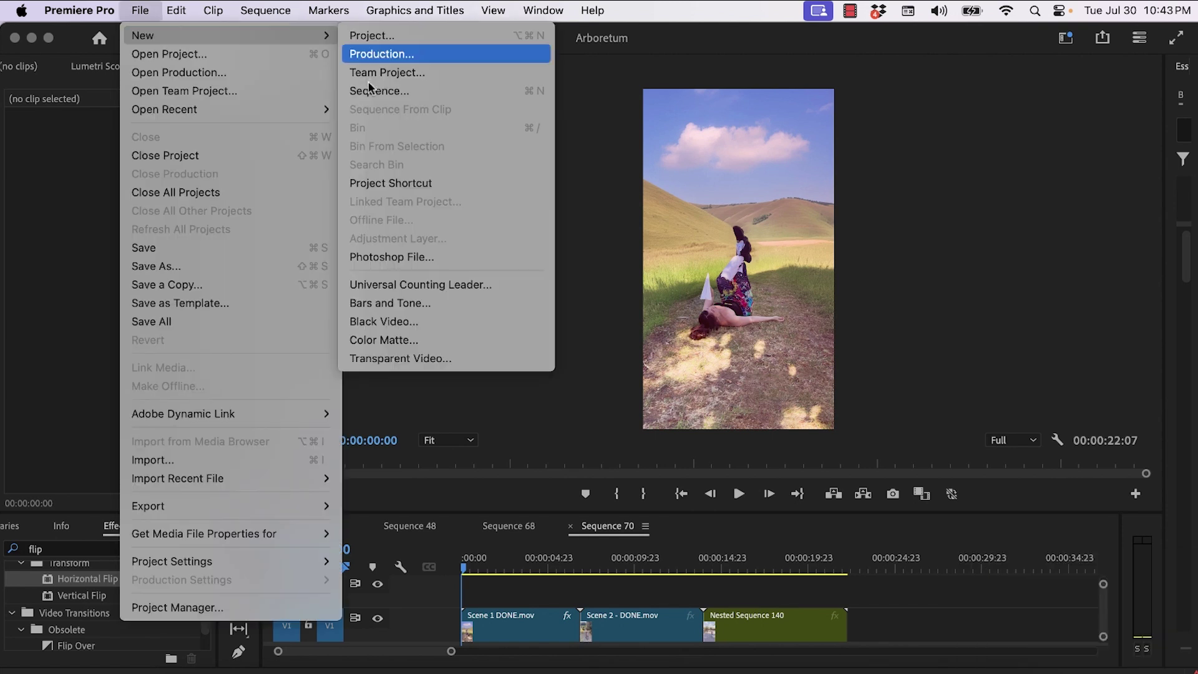
left_click(368, 84)
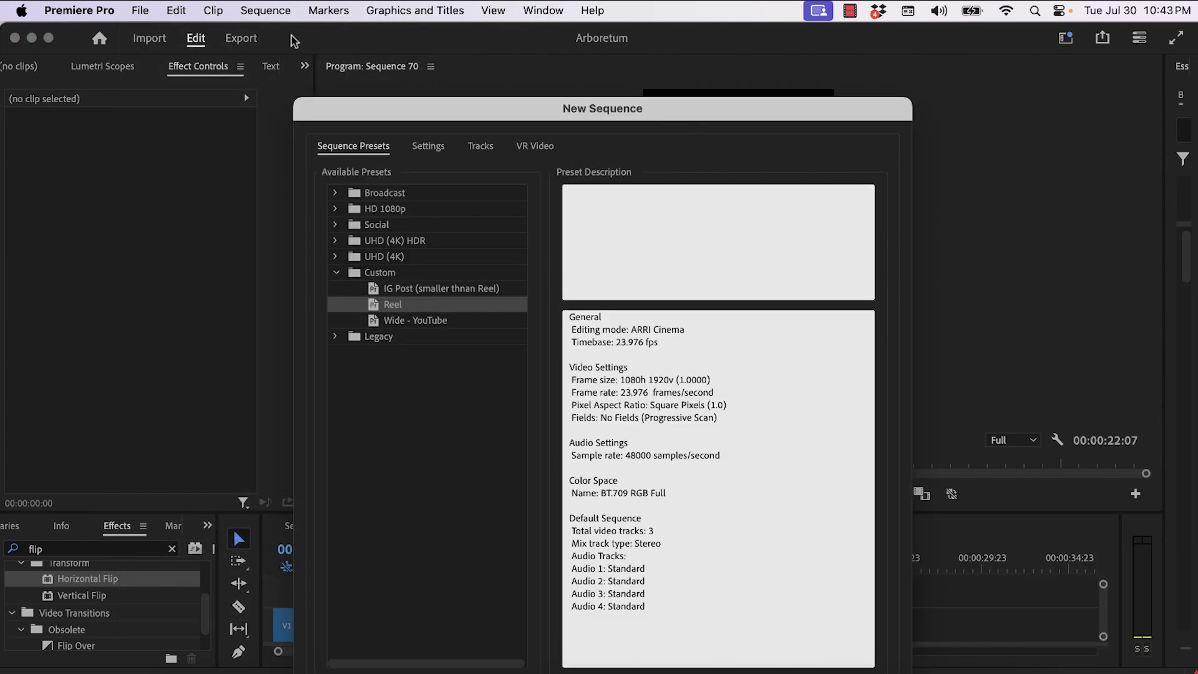
key("Return")
Add in cases trip.mov to the sequence, retime its Position keyframe, and preview the pan.
left_click_drag(308, 35, 547, 35)
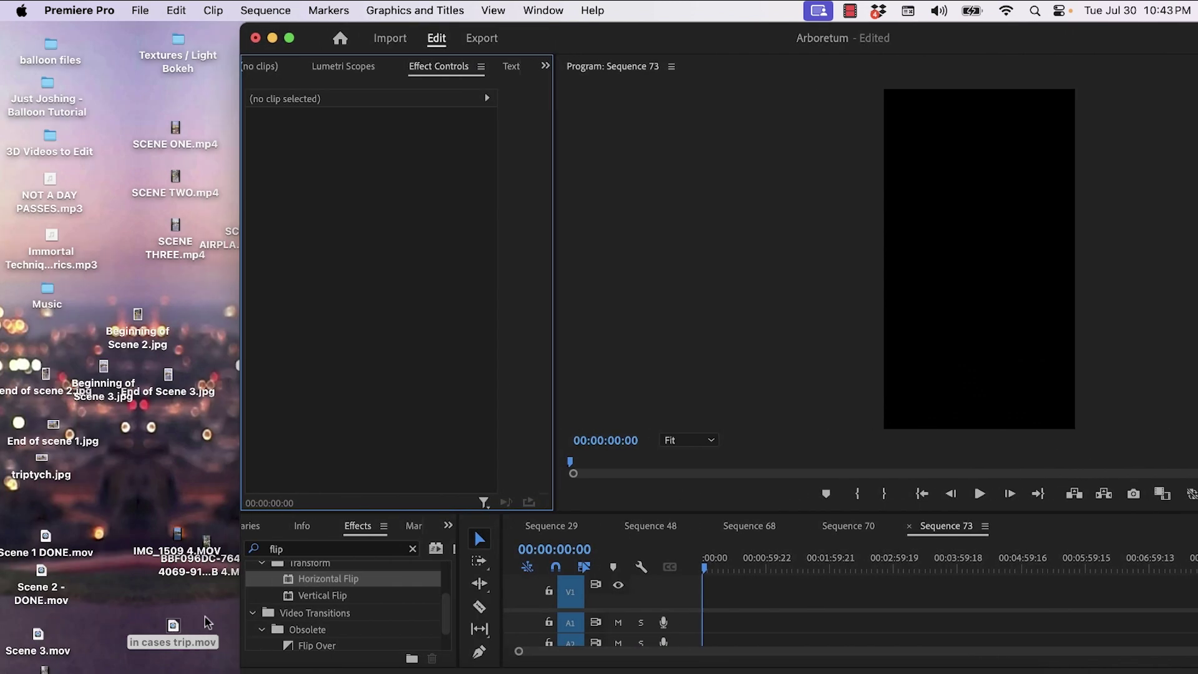
left_click_drag(206, 622, 720, 600)
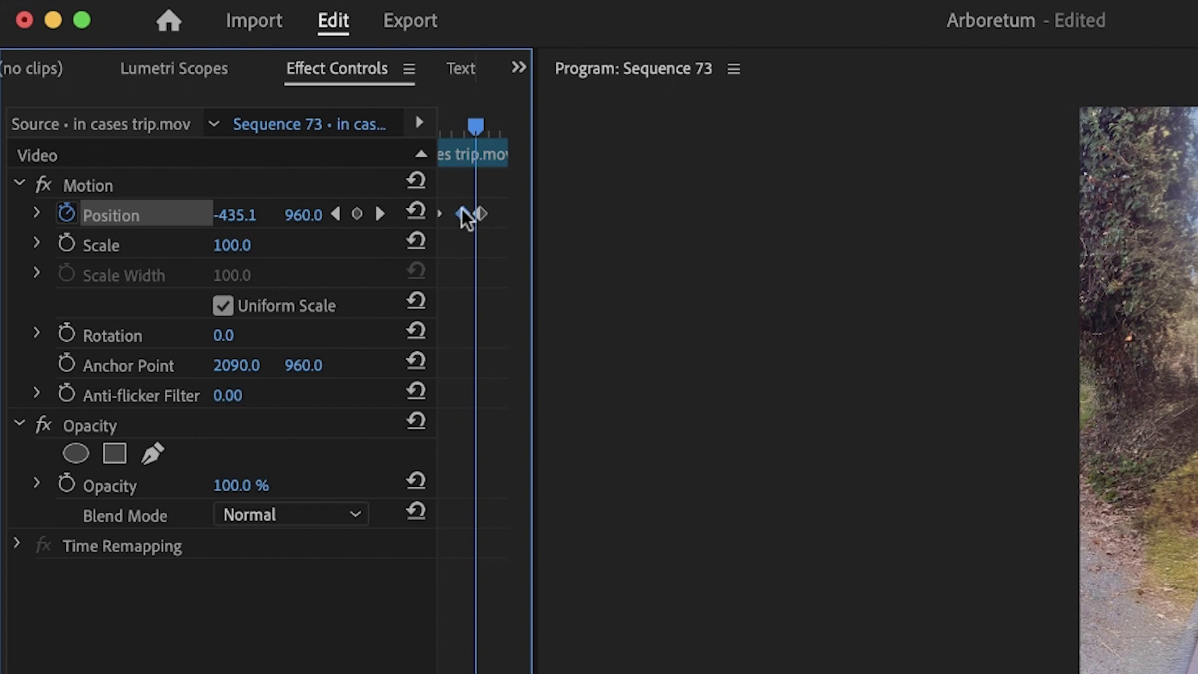
left_click_drag(461, 207, 463, 208)
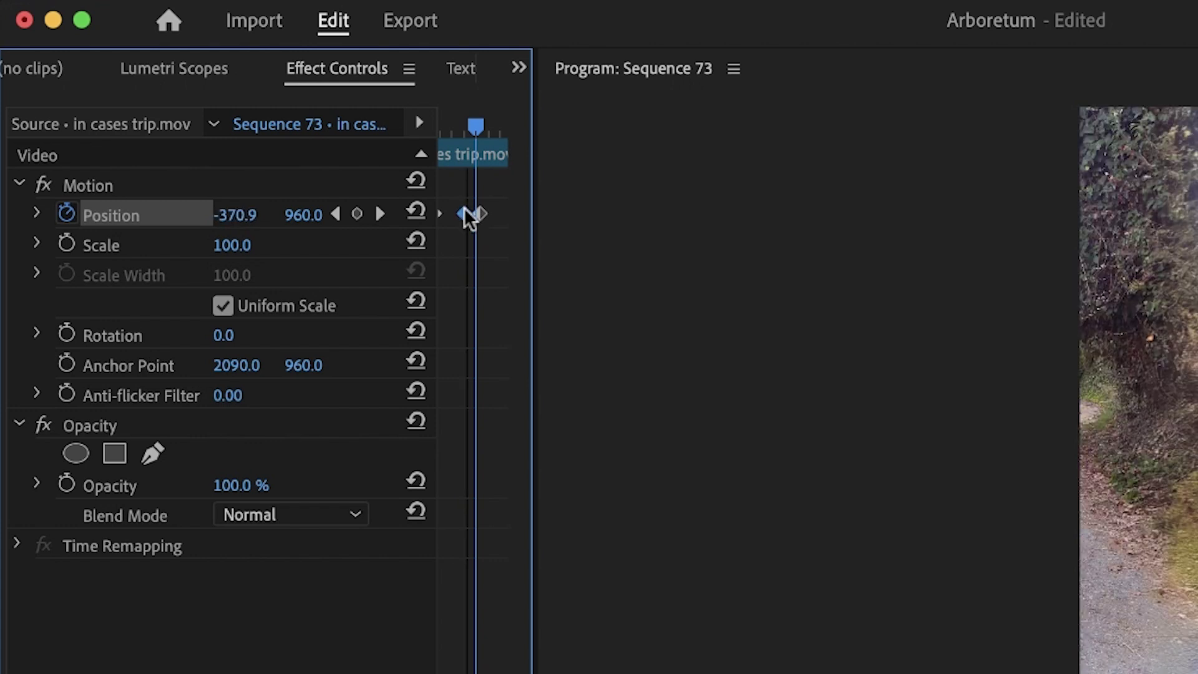
left_click(452, 128)
key("space")
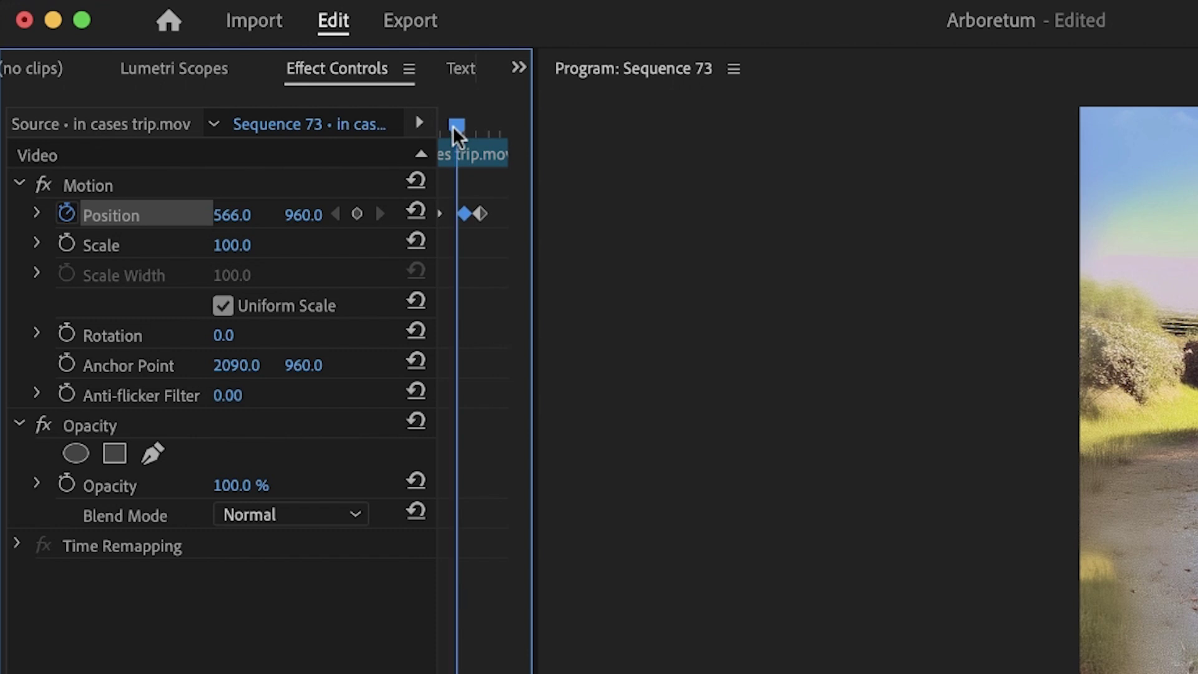